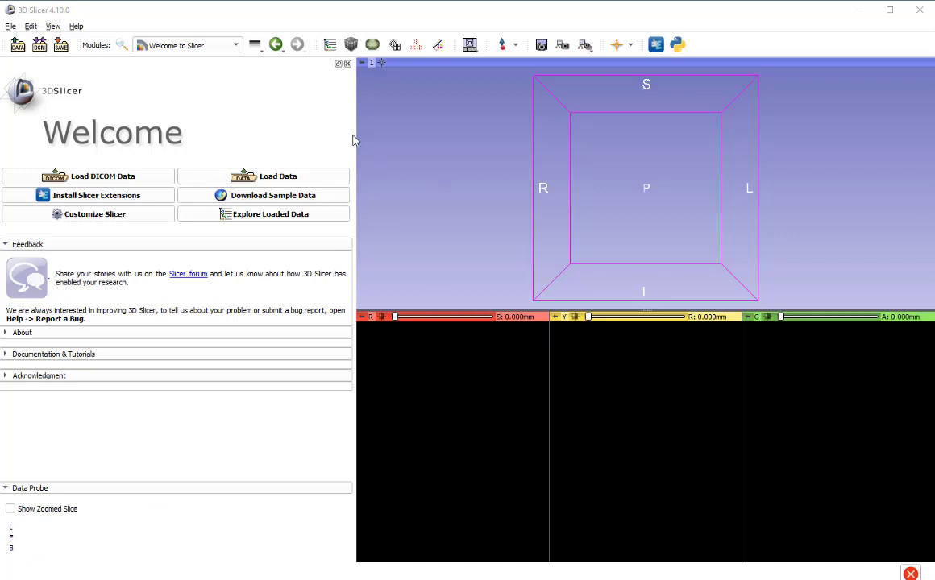
# - Try the four-up and triple-3D layouts, then return to one 3D view above three slices
pyautogui.click(53, 27)
pyautogui.moveTo(71, 95)
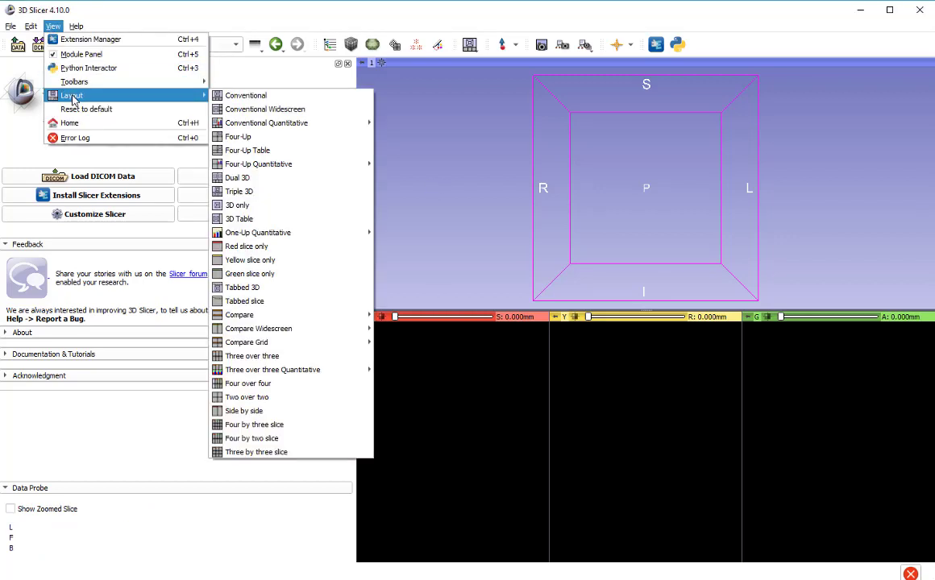
pyautogui.click(250, 140)
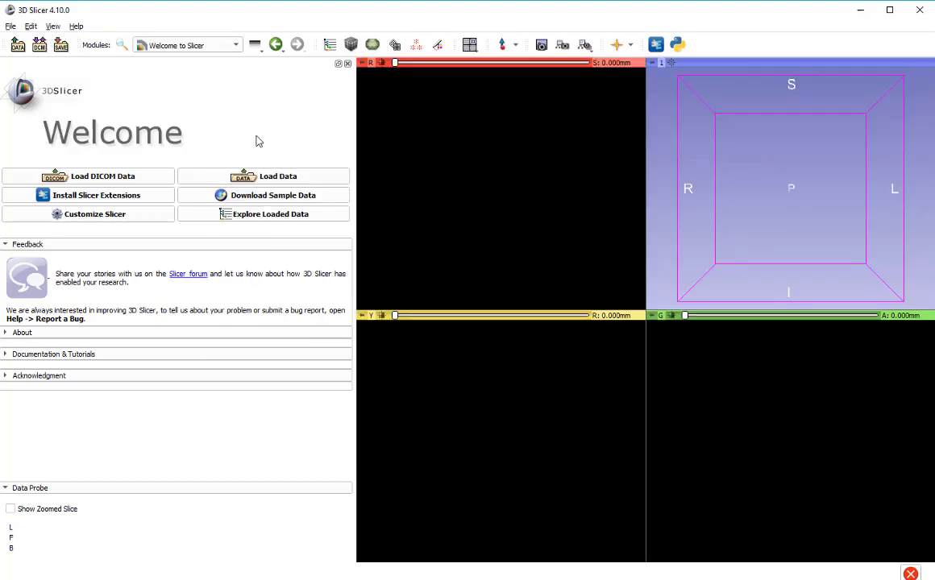
pyautogui.click(53, 27)
pyautogui.moveTo(151, 95)
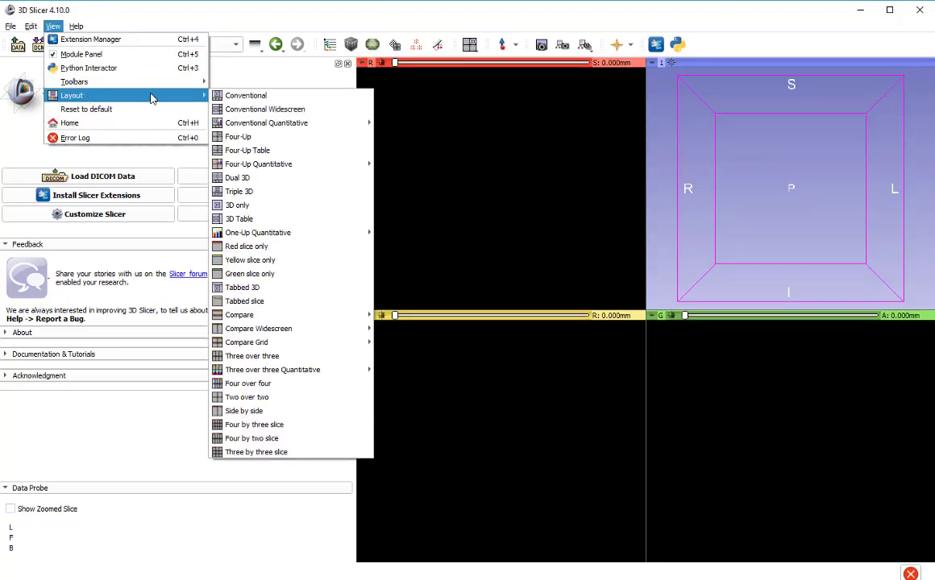
pyautogui.click(236, 194)
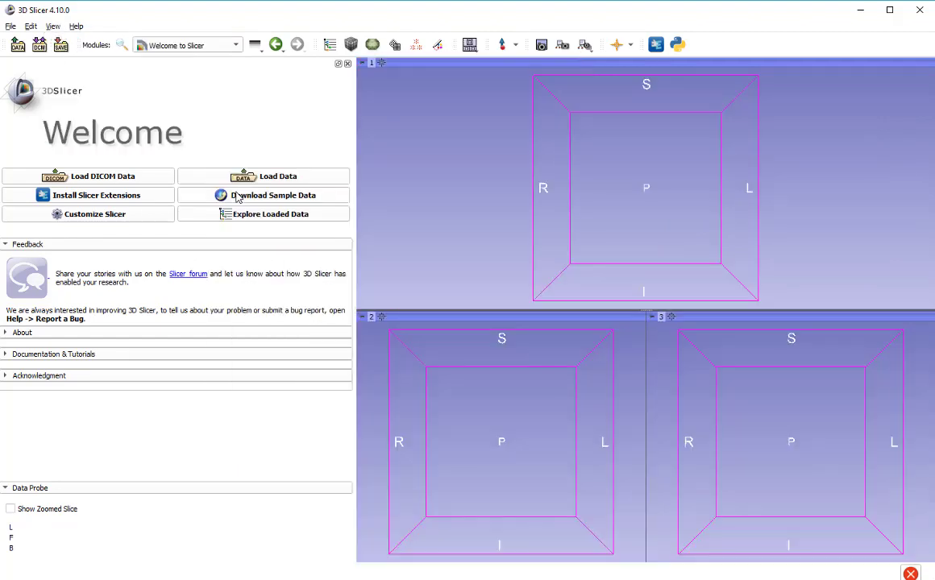
pyautogui.click(55, 28)
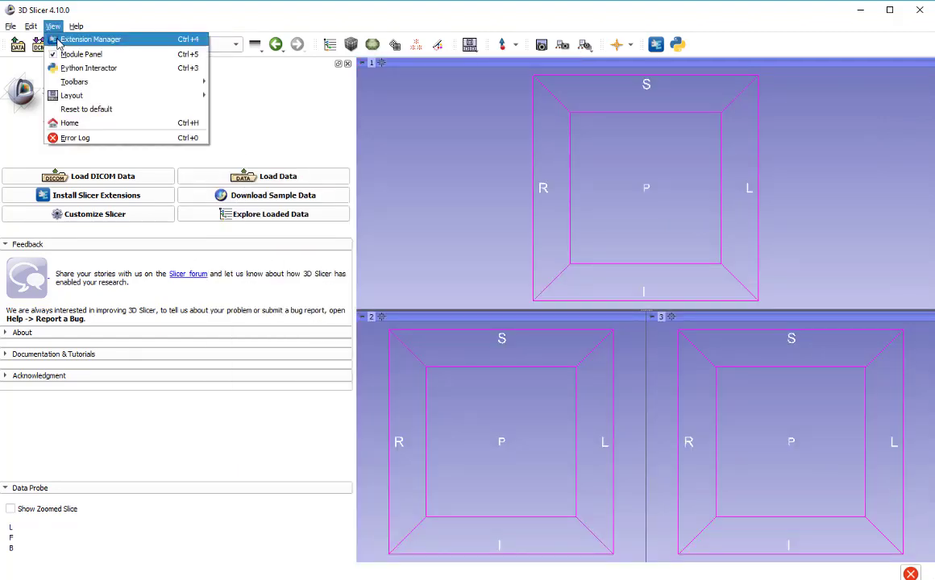
pyautogui.moveTo(94, 99)
pyautogui.click(236, 95)
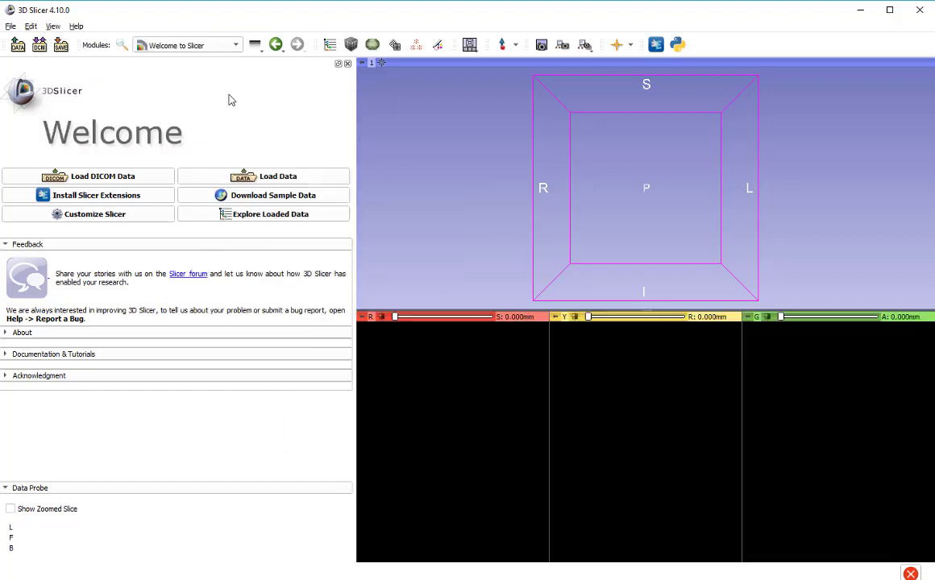
# - Load the LNCaP .pic stack from the Desktop as a volume through Add Data
pyautogui.click(11, 27)
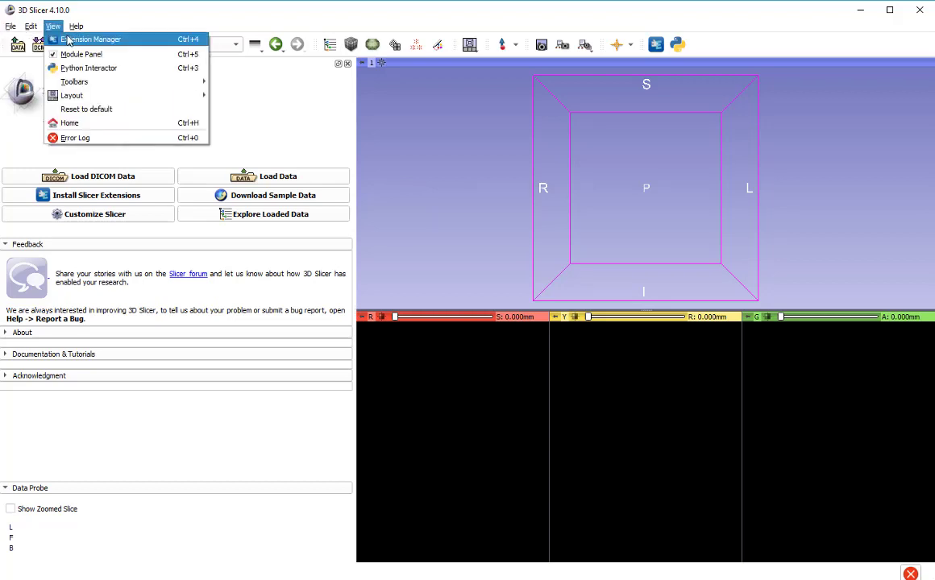
pyautogui.click(21, 39)
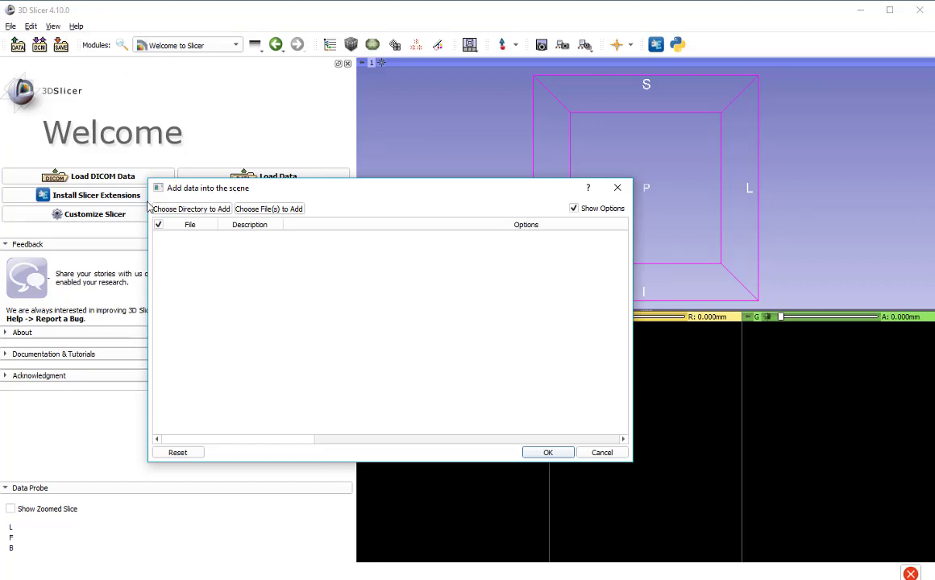
pyautogui.click(269, 209)
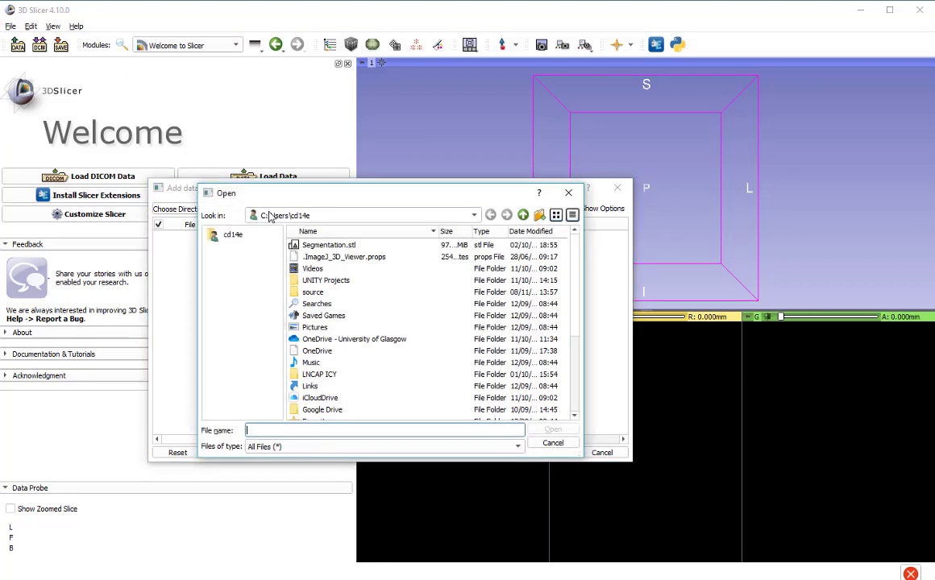
pyautogui.scroll(-2, 367, 275)
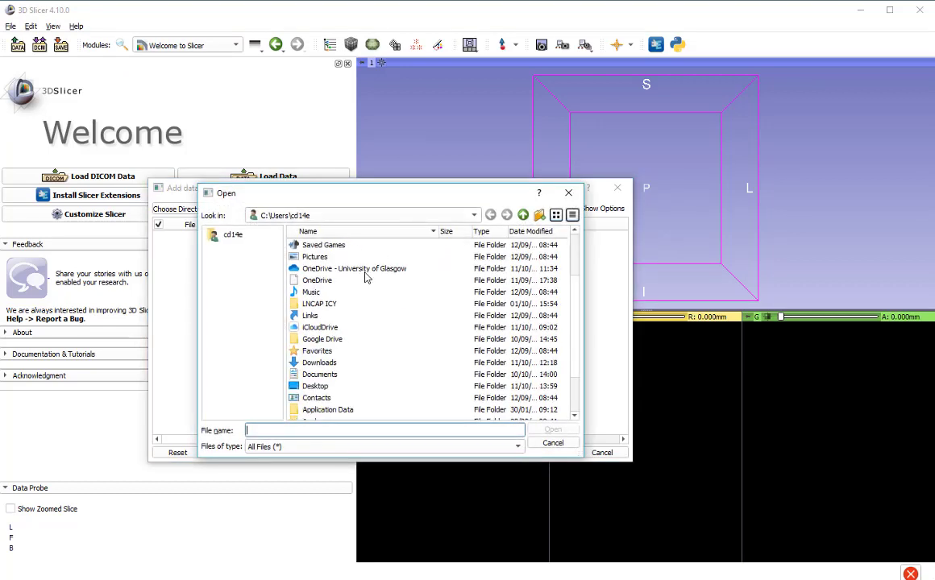
pyautogui.scroll(-2, 365, 277)
pyautogui.scroll(4, 365, 277)
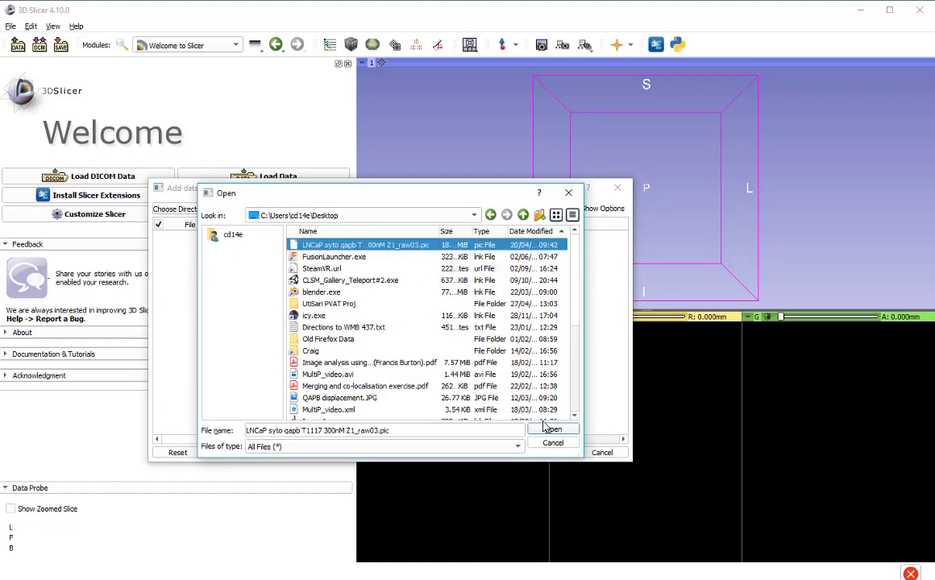
pyautogui.click(551, 429)
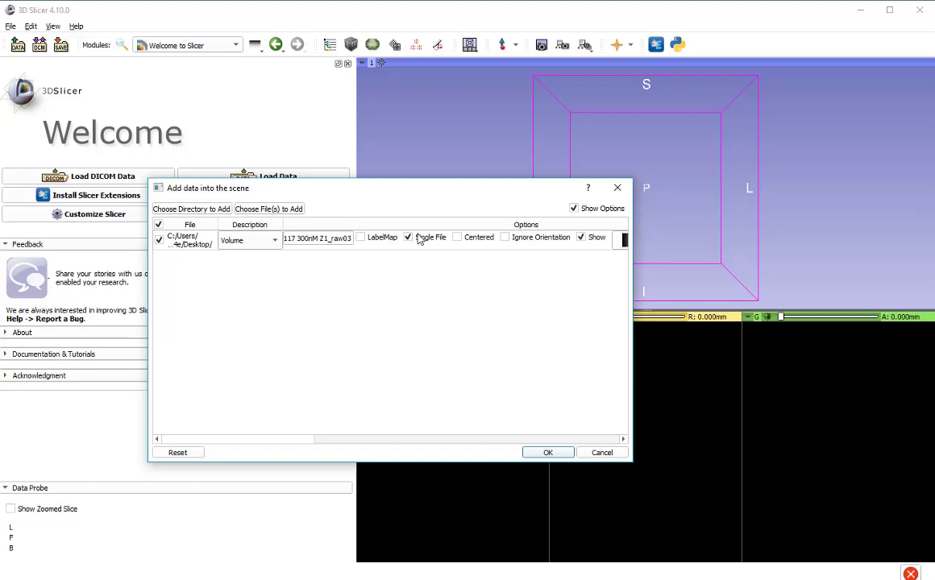
pyautogui.click(548, 453)
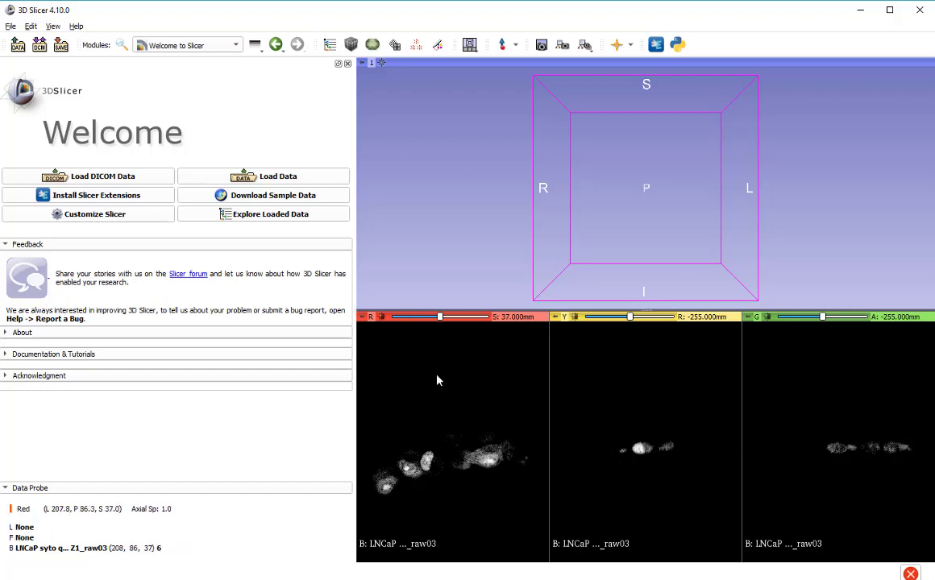
# - Browse the slices so the axial view sits at 36 mm and the sagittal at -273 mm
pyautogui.moveTo(440, 318)
pyautogui.mouseDown()
pyautogui.moveTo(412, 319)
pyautogui.moveTo(444, 318)
pyautogui.mouseUp()
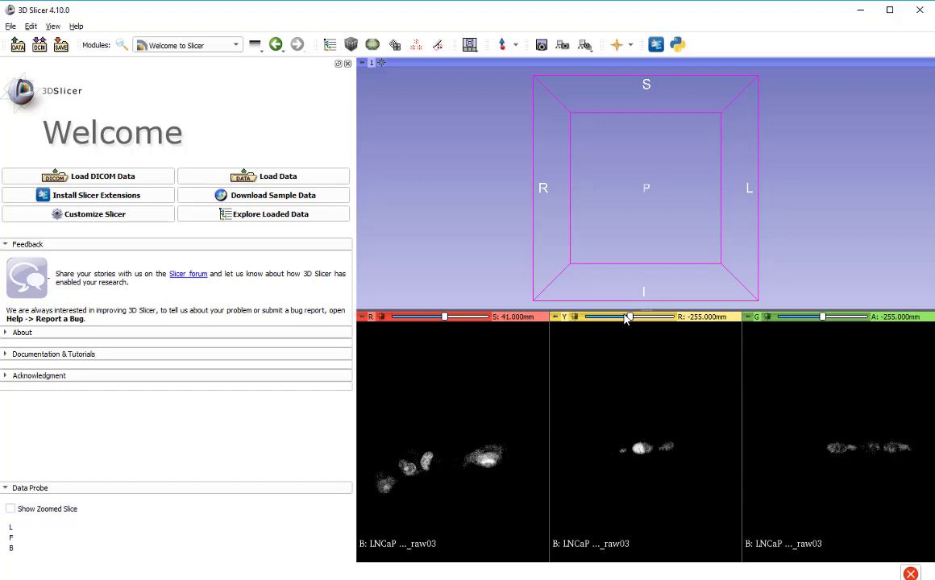
pyautogui.moveTo(633, 320)
pyautogui.mouseDown()
pyautogui.moveTo(616, 318)
pyautogui.moveTo(629, 317)
pyautogui.mouseUp()
pyautogui.moveTo(446, 319); pyautogui.dragTo(429, 316)
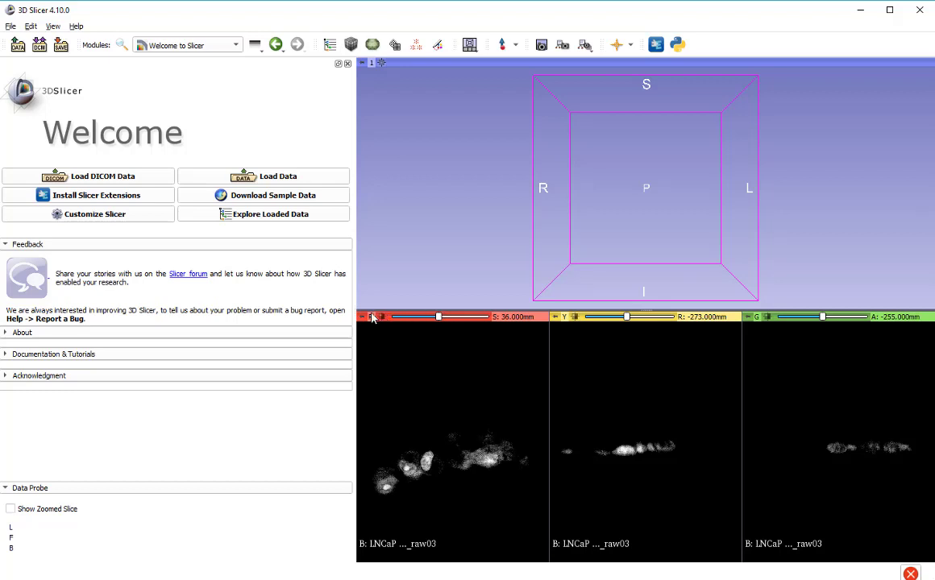
pyautogui.moveTo(362, 319)
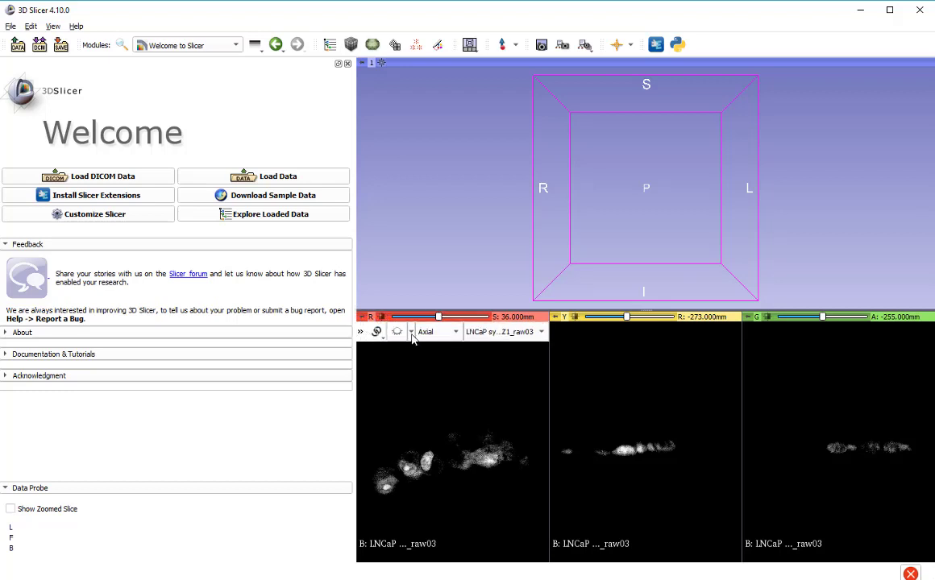
pyautogui.moveTo(554, 317)
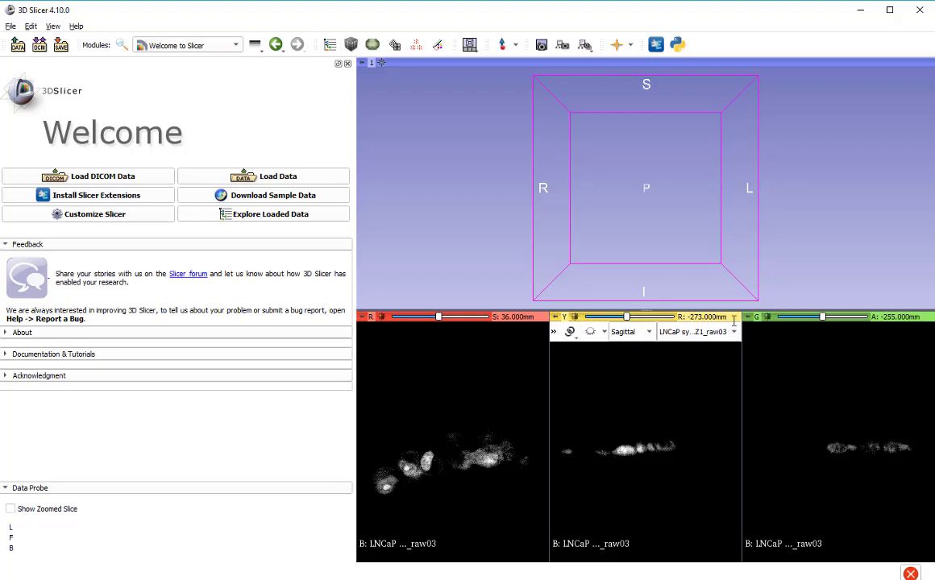
pyautogui.moveTo(747, 319)
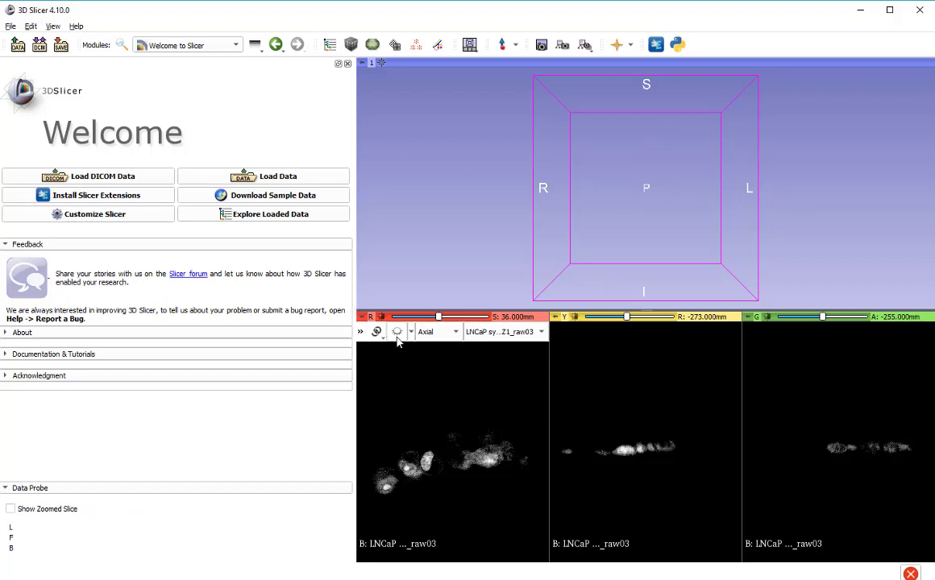
# - Show the axial slice plane in the 3D view and move it deeper, to 21 mm
pyautogui.click(396, 333)
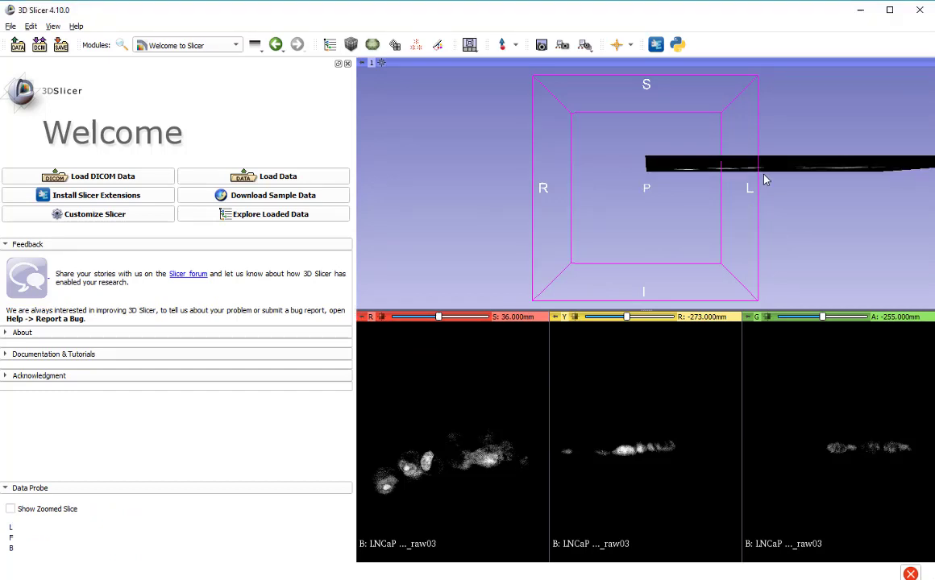
pyautogui.moveTo(766, 180); pyautogui.dragTo(738, 201)
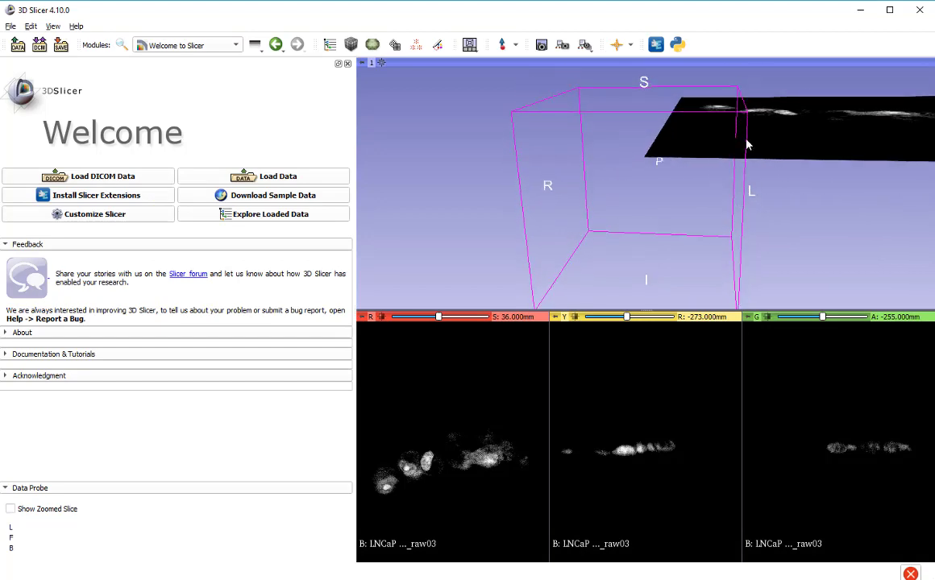
pyautogui.scroll(6, 681, 189)
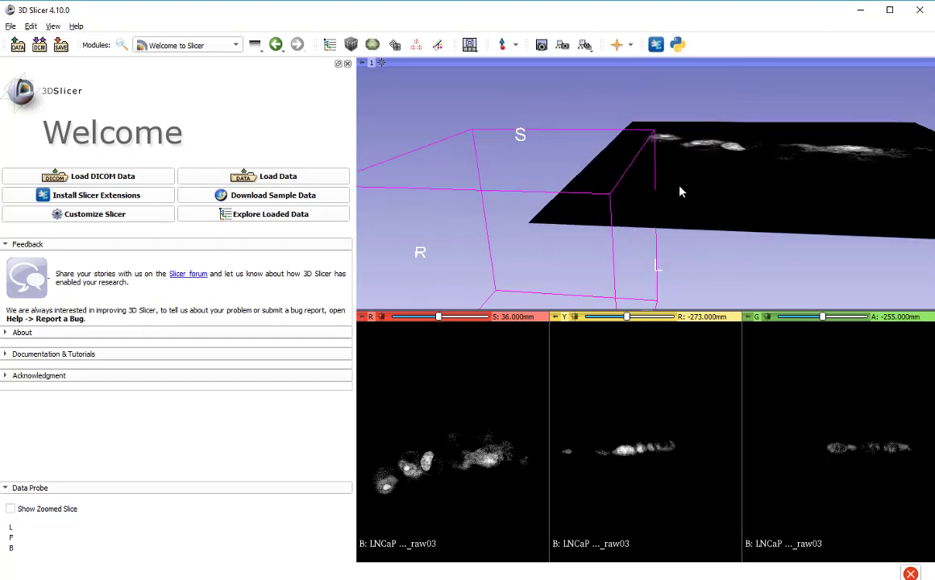
pyautogui.scroll(-3, 681, 191)
pyautogui.moveTo(681, 190); pyautogui.dragTo(642, 190, button='middle')
pyautogui.scroll(3, 642, 190)
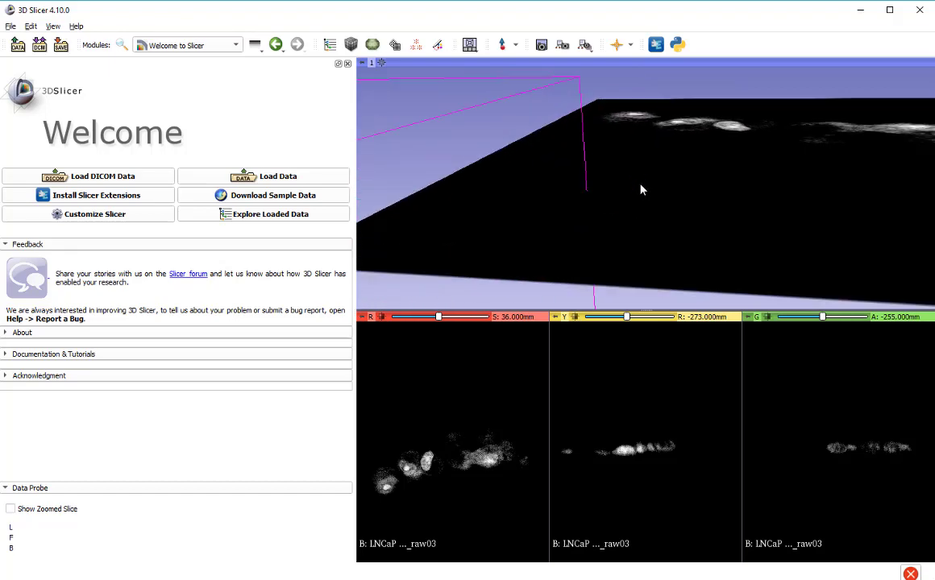
pyautogui.scroll(-4, 642, 190)
pyautogui.scroll(1, 643, 200)
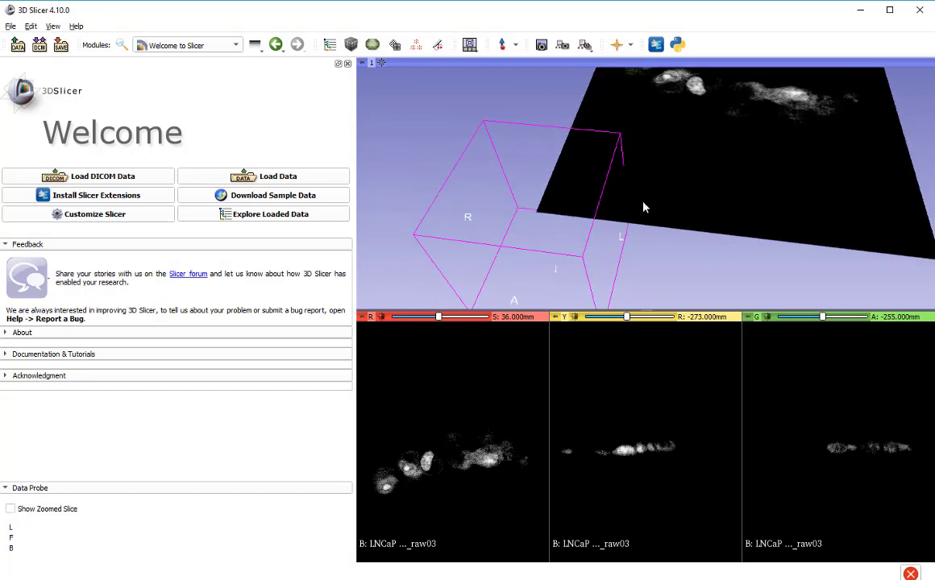
pyautogui.moveTo(670, 150); pyautogui.dragTo(597, 298)
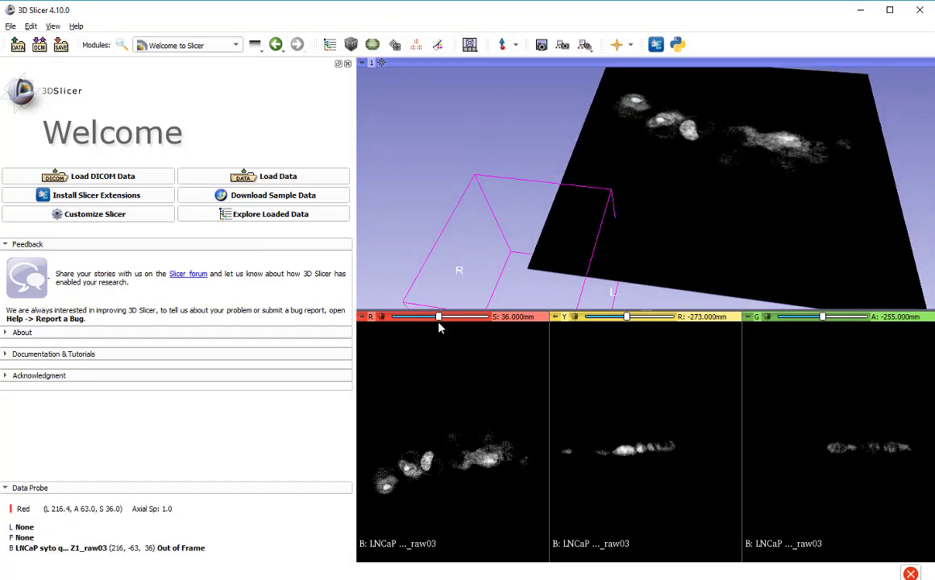
pyautogui.moveTo(439, 320)
pyautogui.mouseDown()
pyautogui.moveTo(410, 322)
pyautogui.moveTo(422, 320)
pyautogui.mouseUp()
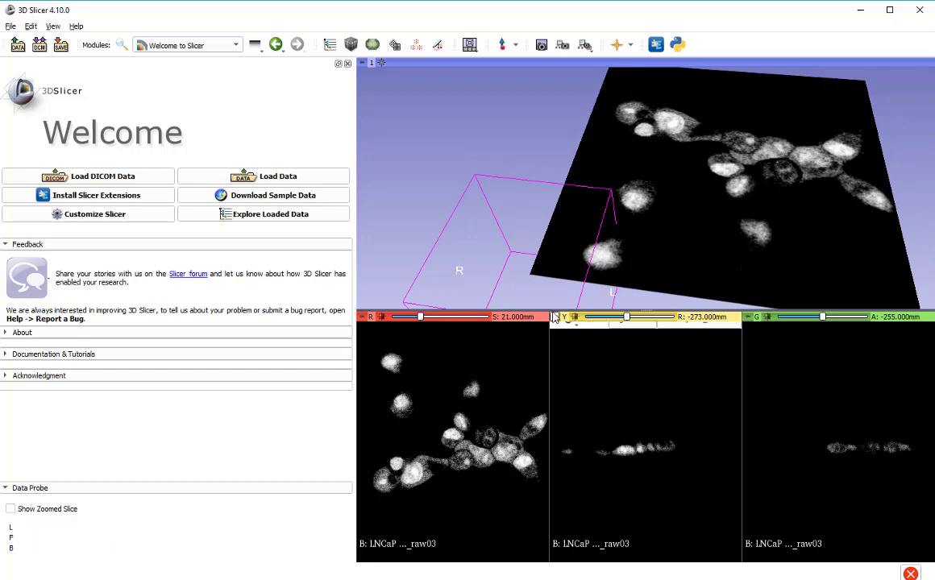
# - Show the sagittal plane in 3D, moving sagittal to -289 mm and coronal to -299 mm
pyautogui.click(590, 333)
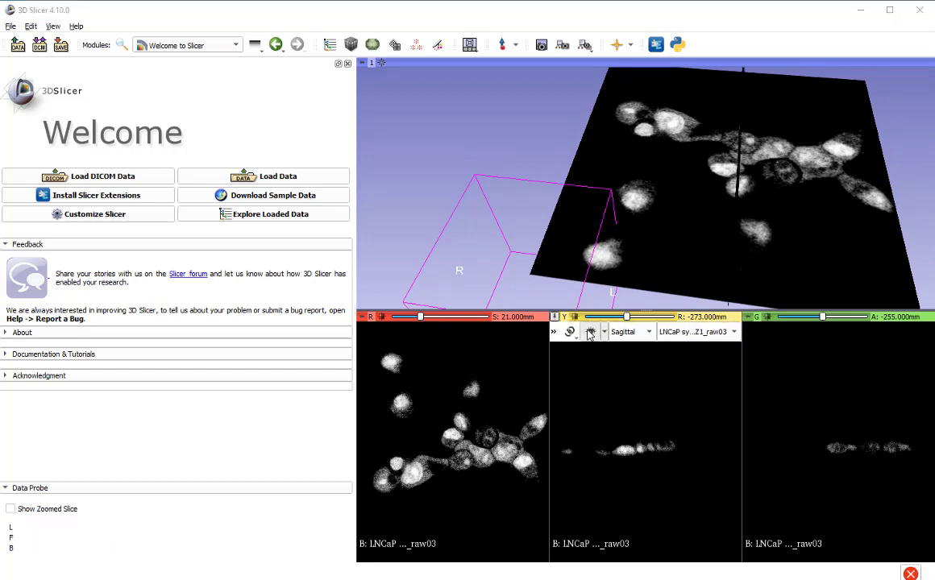
pyautogui.moveTo(819, 244); pyautogui.dragTo(857, 261)
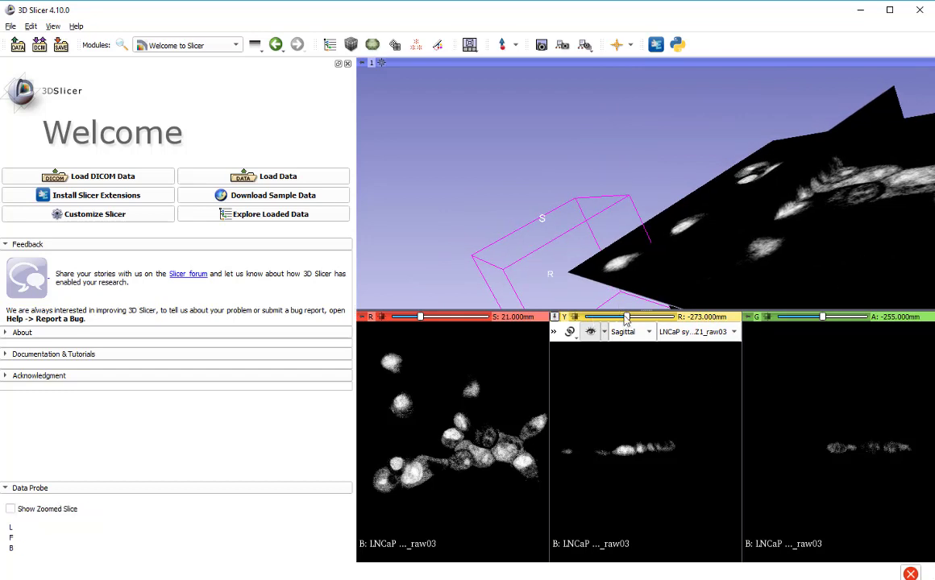
pyautogui.moveTo(628, 319)
pyautogui.mouseDown()
pyautogui.moveTo(611, 321)
pyautogui.moveTo(624, 319)
pyautogui.mouseUp()
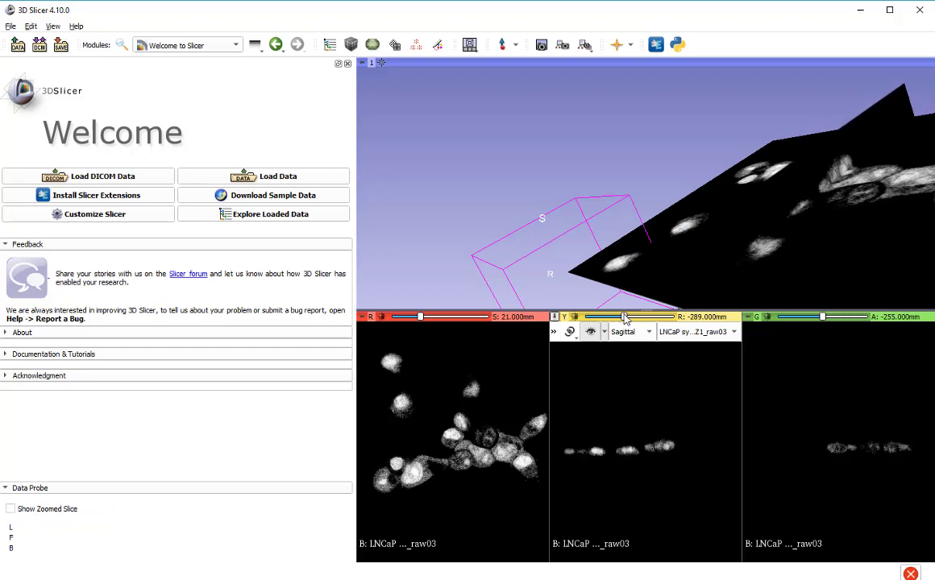
pyautogui.moveTo(838, 283); pyautogui.dragTo(568, 241)
pyautogui.moveTo(373, 319)
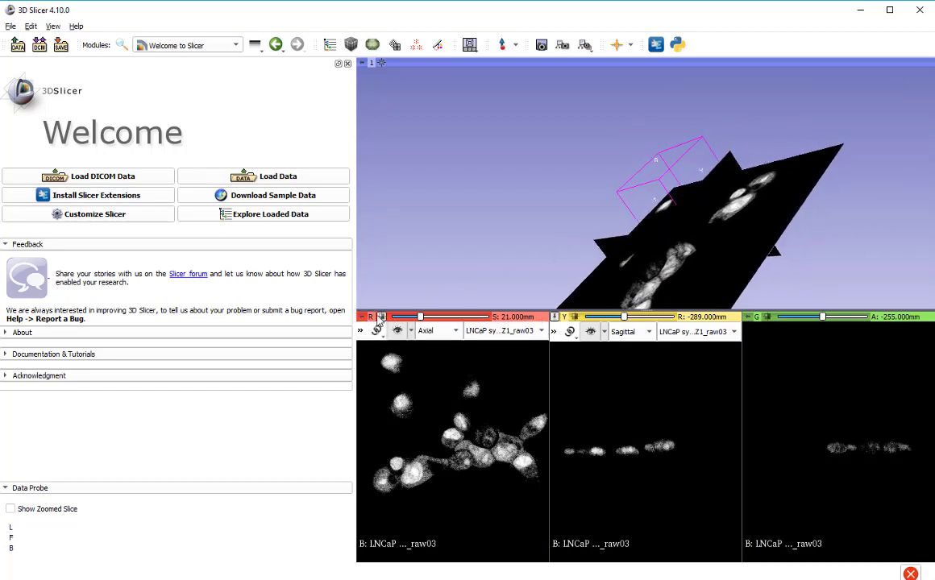
pyautogui.moveTo(564, 274); pyautogui.dragTo(685, 242)
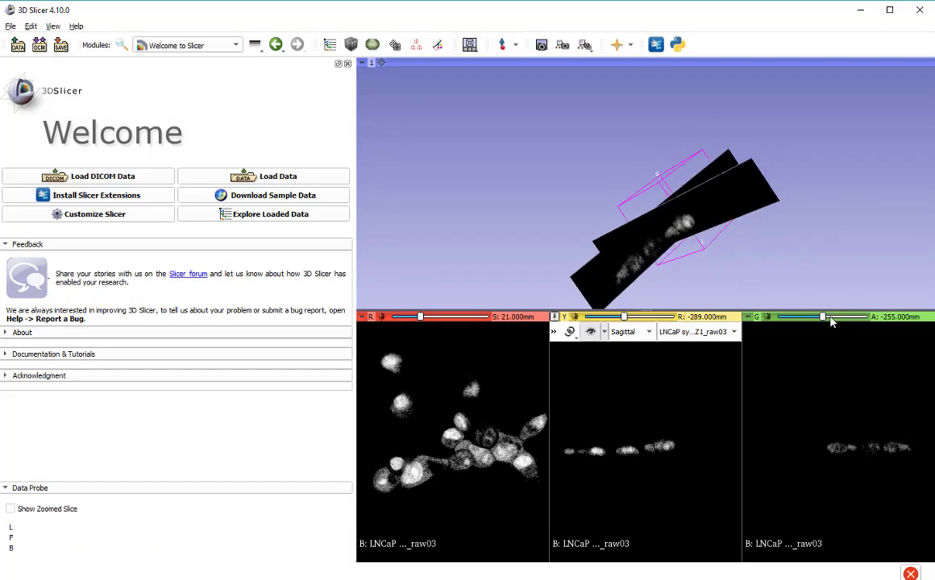
pyautogui.moveTo(821, 317)
pyautogui.mouseDown()
pyautogui.moveTo(798, 320)
pyautogui.moveTo(816, 316)
pyautogui.mouseUp()
pyautogui.moveTo(724, 194); pyautogui.dragTo(783, 298)
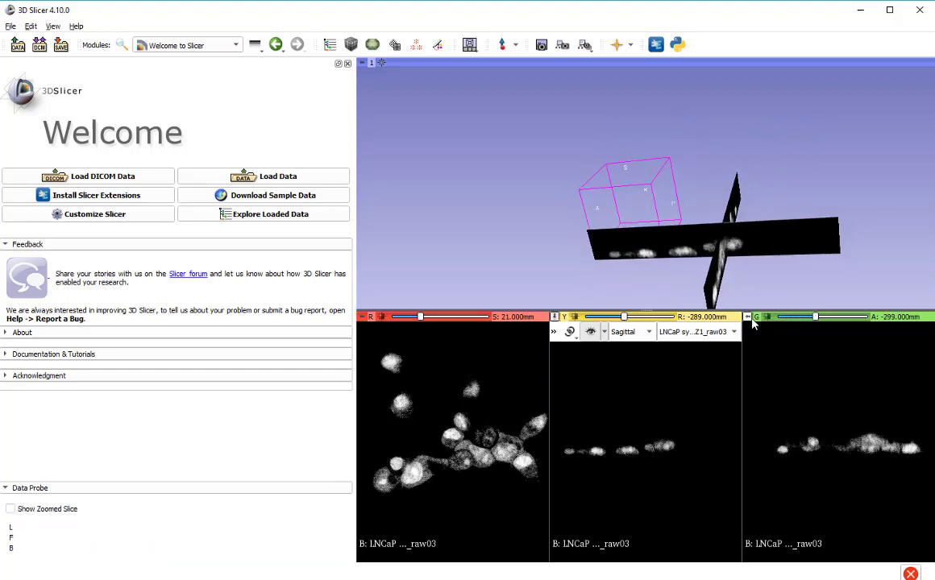
# - Hide the coronal, sagittal and axial slice planes from the 3D view
pyautogui.moveTo(749, 319)
pyautogui.click(782, 331)
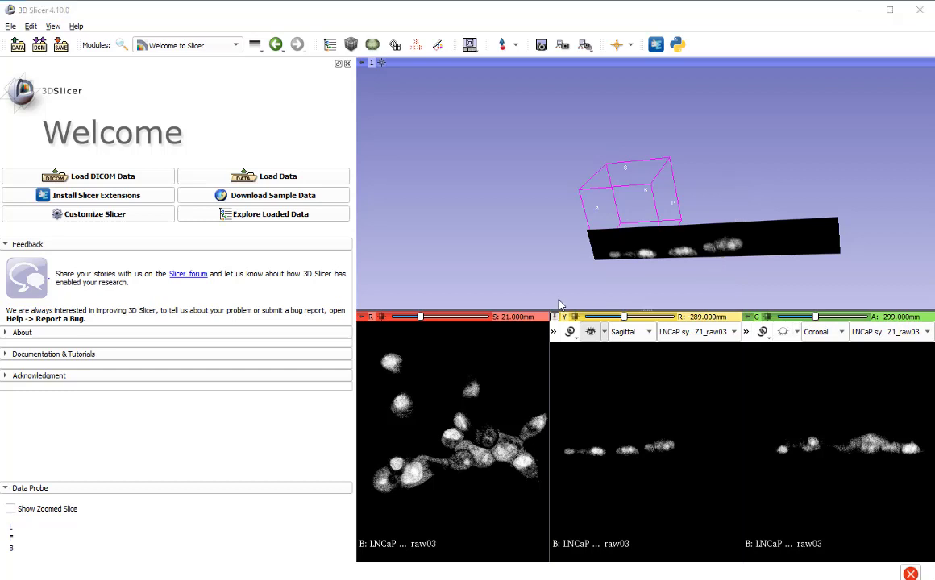
pyautogui.click(592, 332)
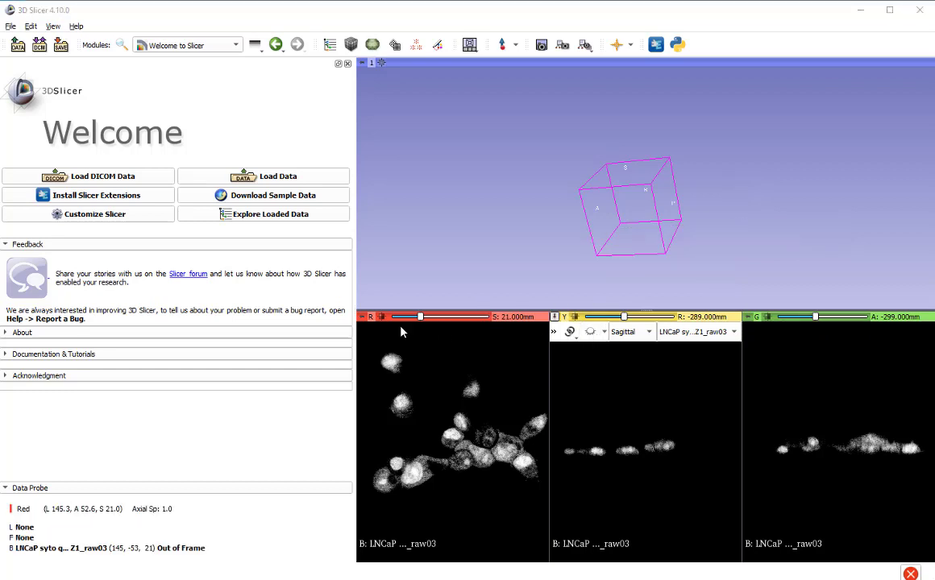
pyautogui.moveTo(382, 316)
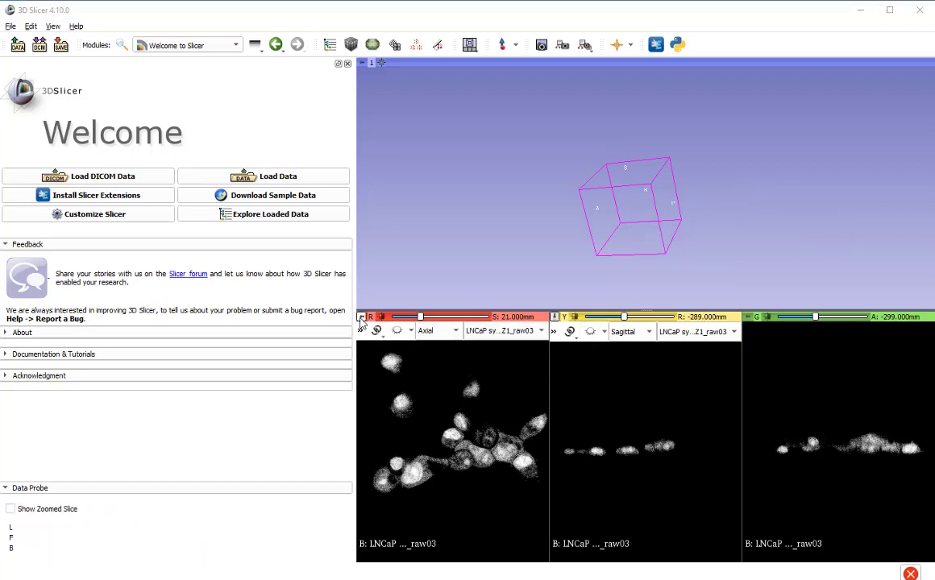
pyautogui.click(398, 333)
pyautogui.click(399, 334)
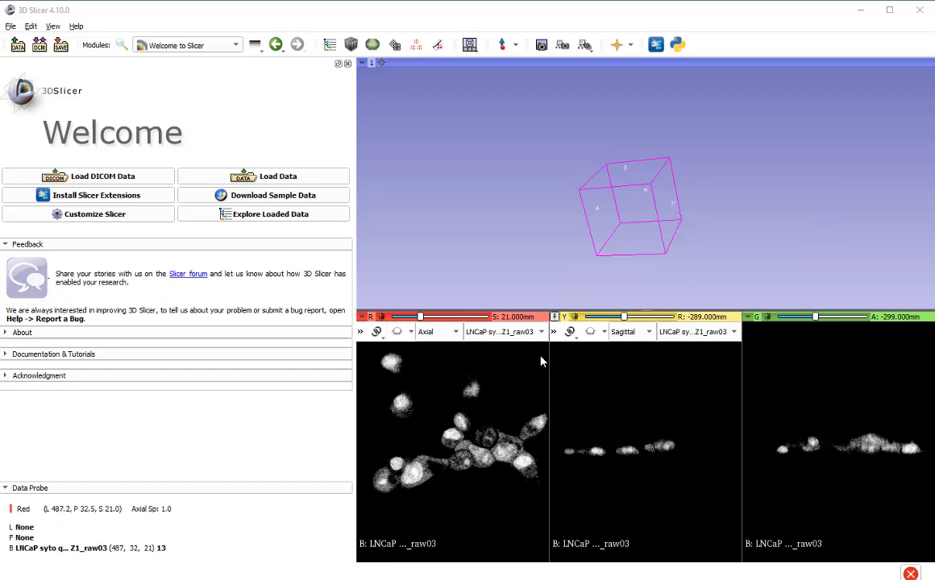
# - Turn on volume rendering of the LNCaP volume in the Volume Rendering module and orbit it
pyautogui.click(215, 45)
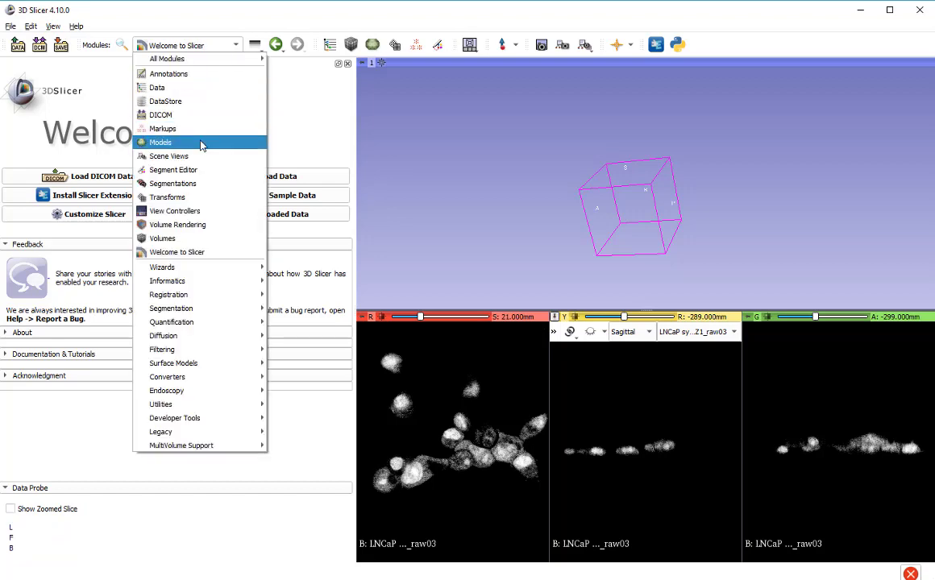
pyautogui.moveTo(207, 62)
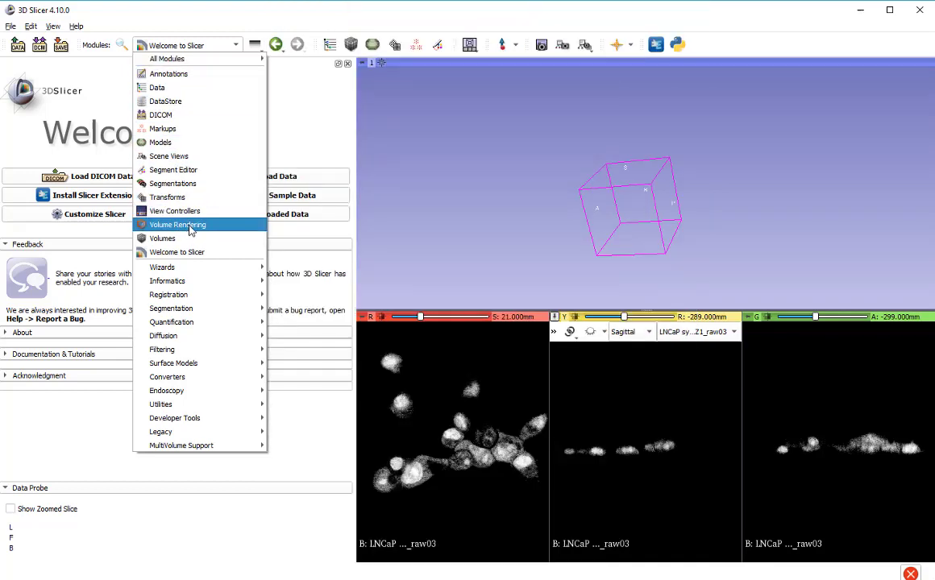
pyautogui.click(191, 228)
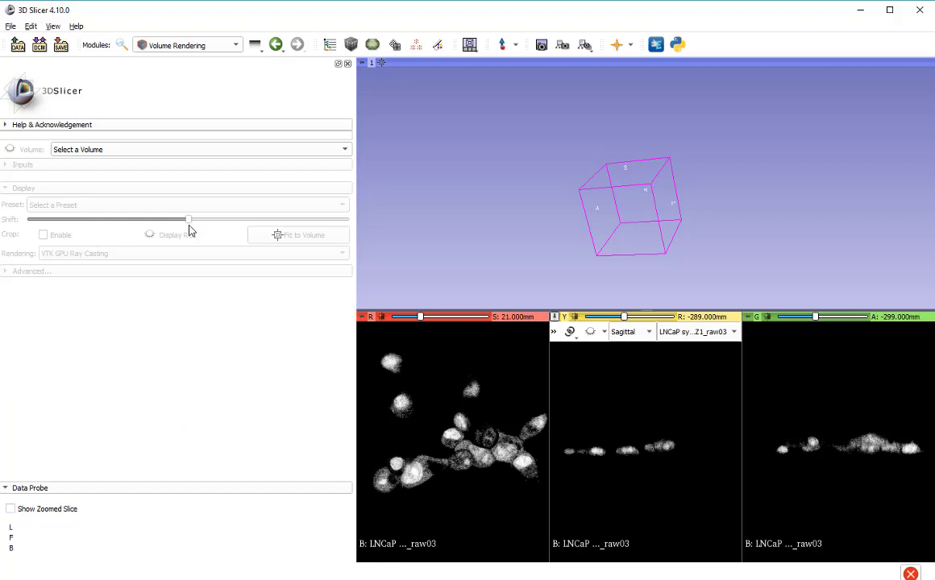
pyautogui.click(133, 151)
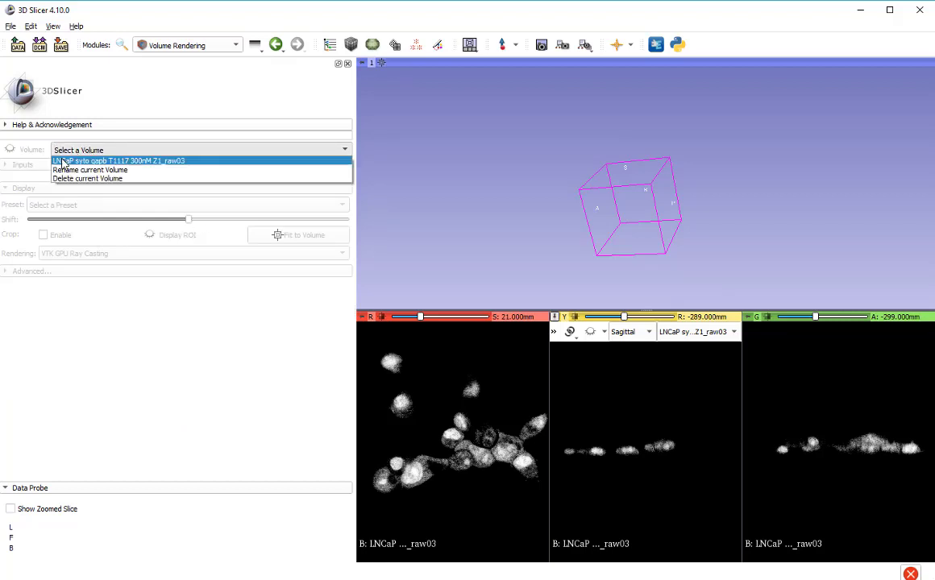
pyautogui.click(177, 162)
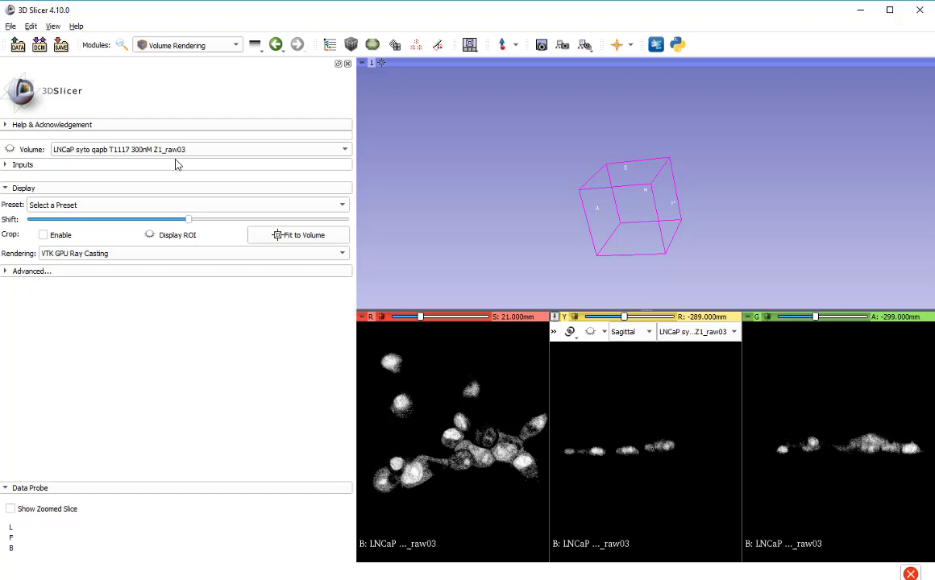
pyautogui.click(9, 150)
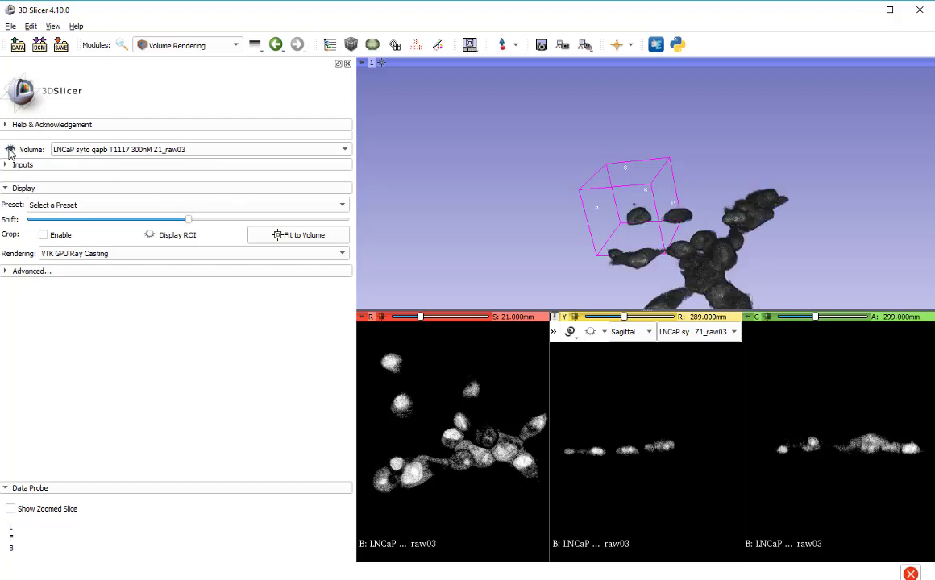
pyautogui.scroll(2, 656, 237)
pyautogui.moveTo(667, 242); pyautogui.dragTo(698, 240)
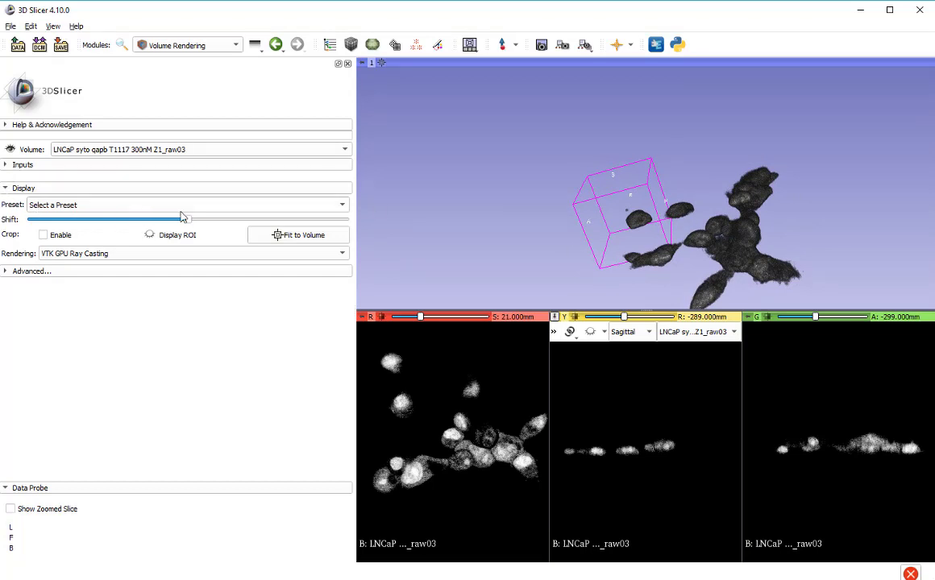
pyautogui.click(343, 206)
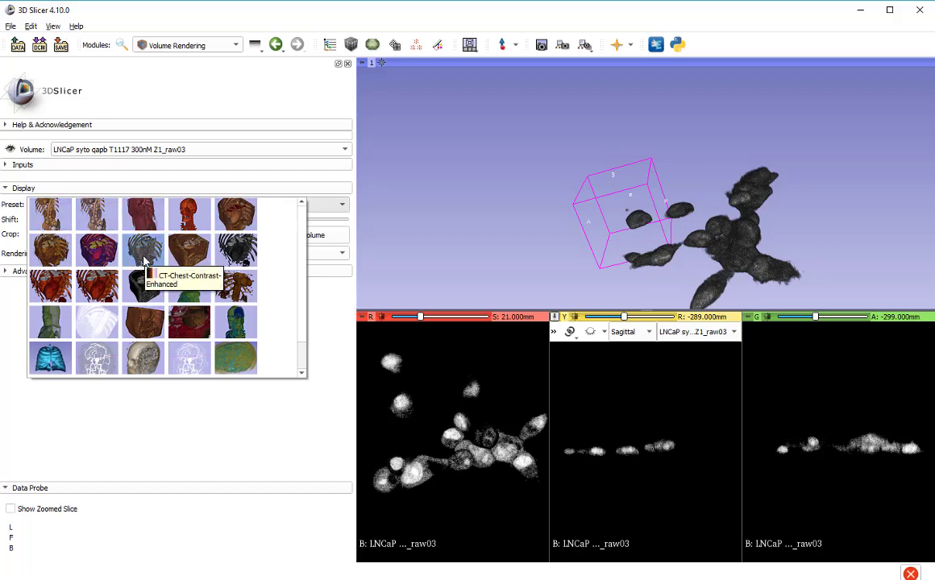
# - Try the CT-Cardiac2, CT-Cardiac3, Chest-Vessels, Liver-Vasculature and Coronary-Arteries-2 rendering presets
pyautogui.click(58, 254)
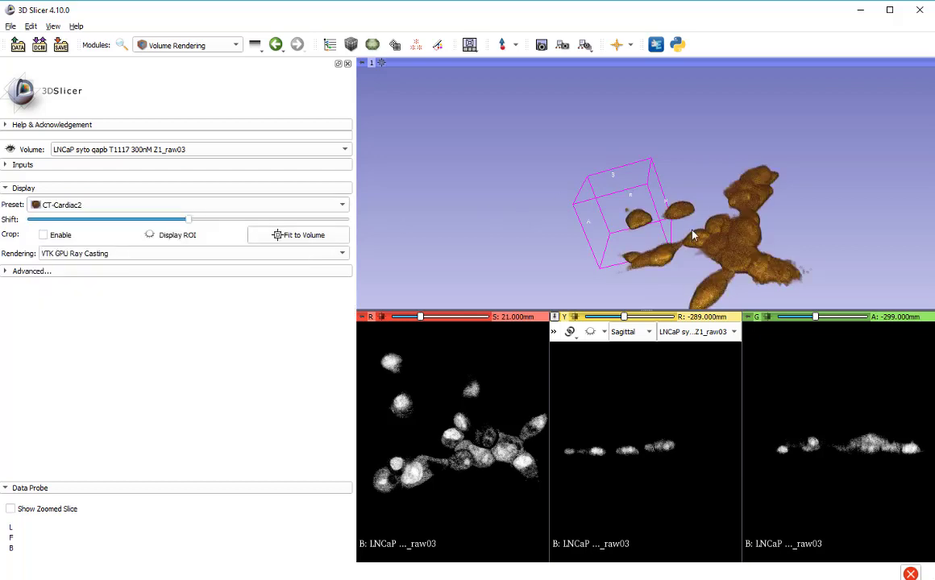
pyautogui.moveTo(692, 234); pyautogui.dragTo(718, 235)
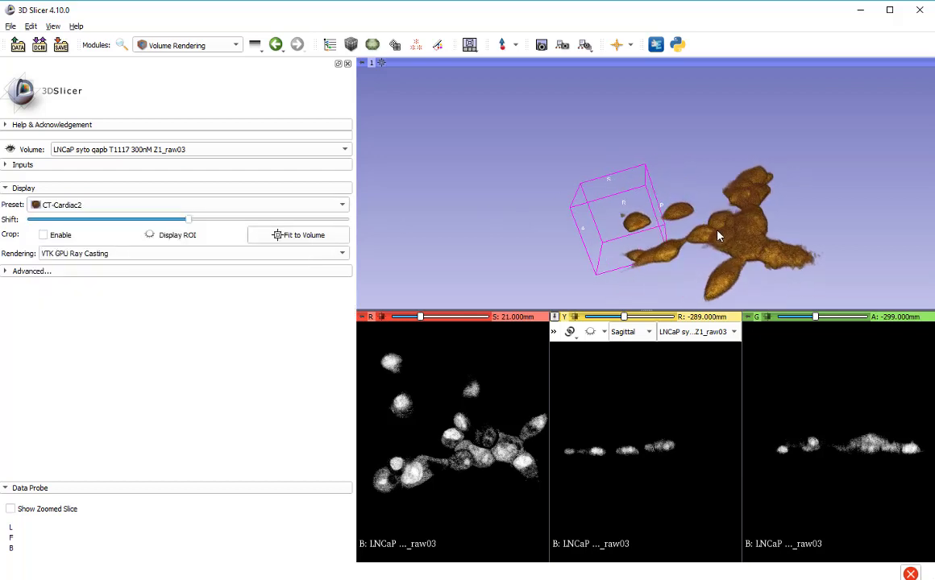
pyautogui.click(76, 206)
pyautogui.click(107, 218)
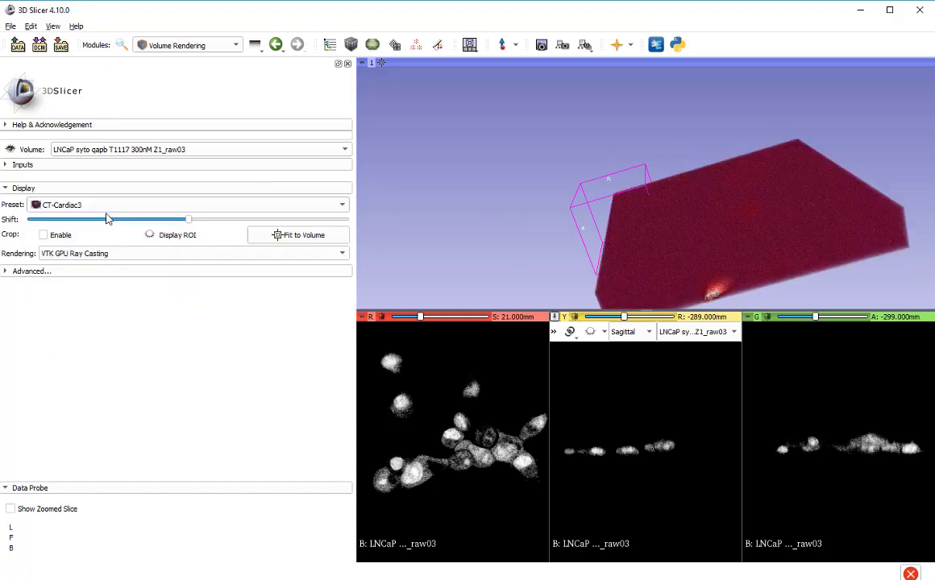
pyautogui.click(177, 203)
pyautogui.click(184, 216)
pyautogui.click(173, 203)
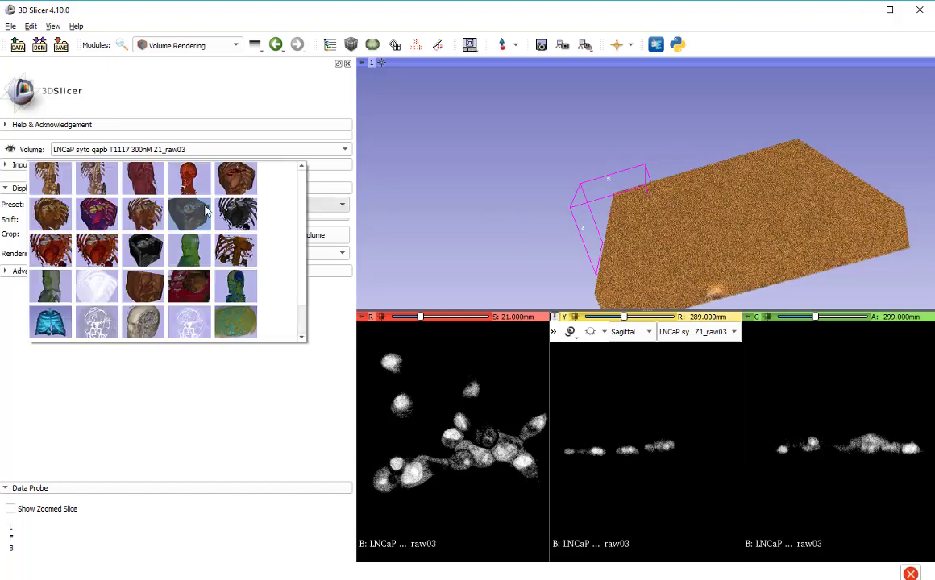
pyautogui.click(196, 216)
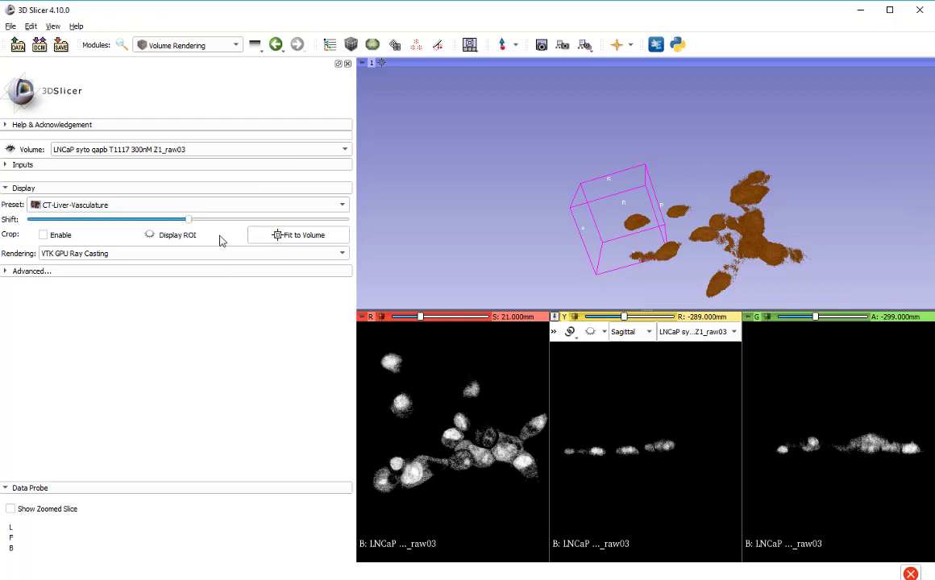
pyautogui.click(175, 204)
pyautogui.click(51, 211)
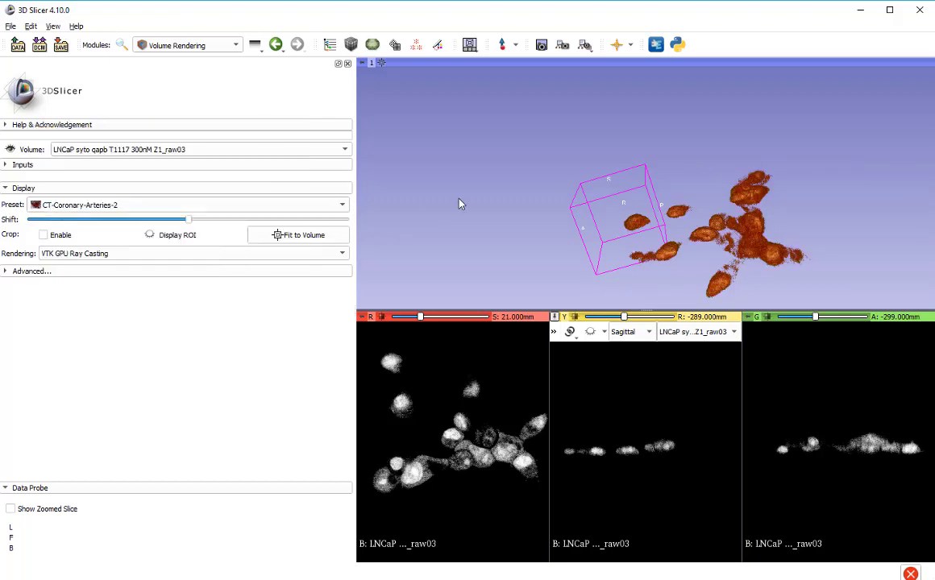
pyautogui.moveTo(615, 197); pyautogui.dragTo(600, 173)
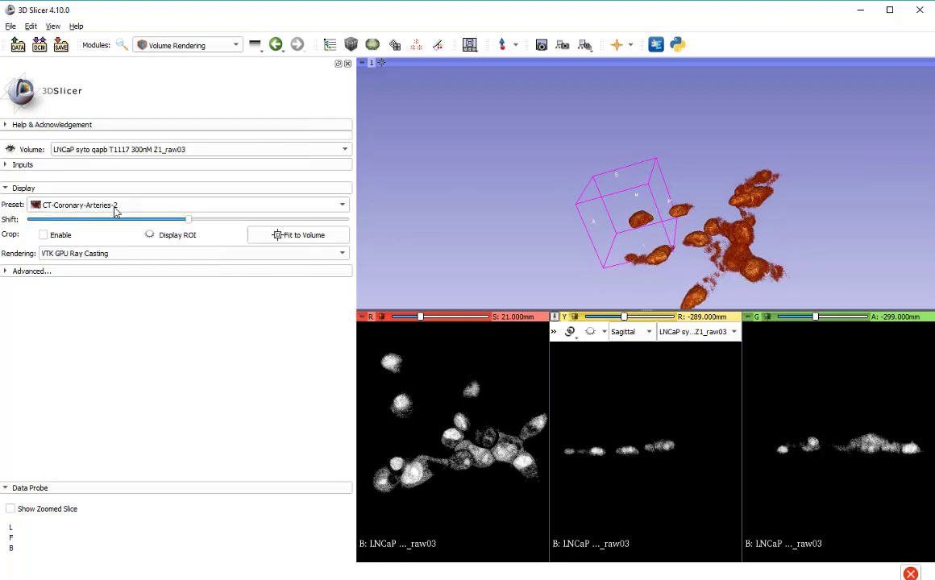
# - Go back to the CT-Cardiac2 preset and orbit and zoom in on the cell cluster
pyautogui.click(115, 208)
pyautogui.click(46, 164)
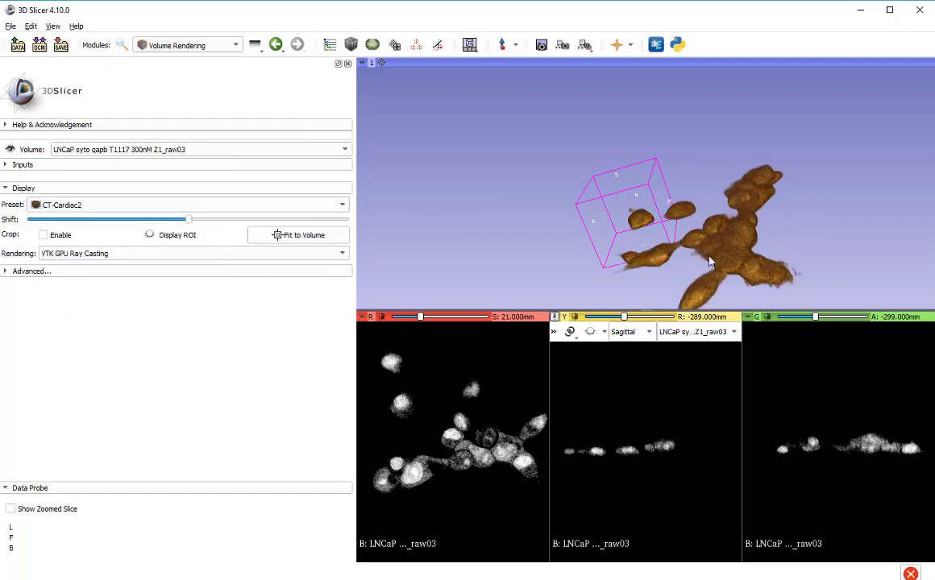
pyautogui.moveTo(709, 262); pyautogui.dragTo(625, 199)
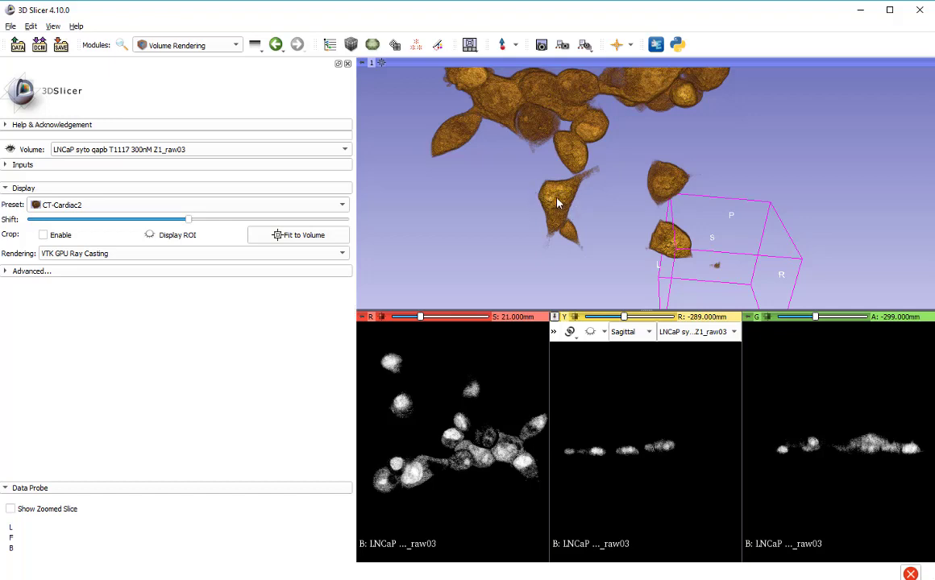
pyautogui.moveTo(548, 186); pyautogui.dragTo(548, 209)
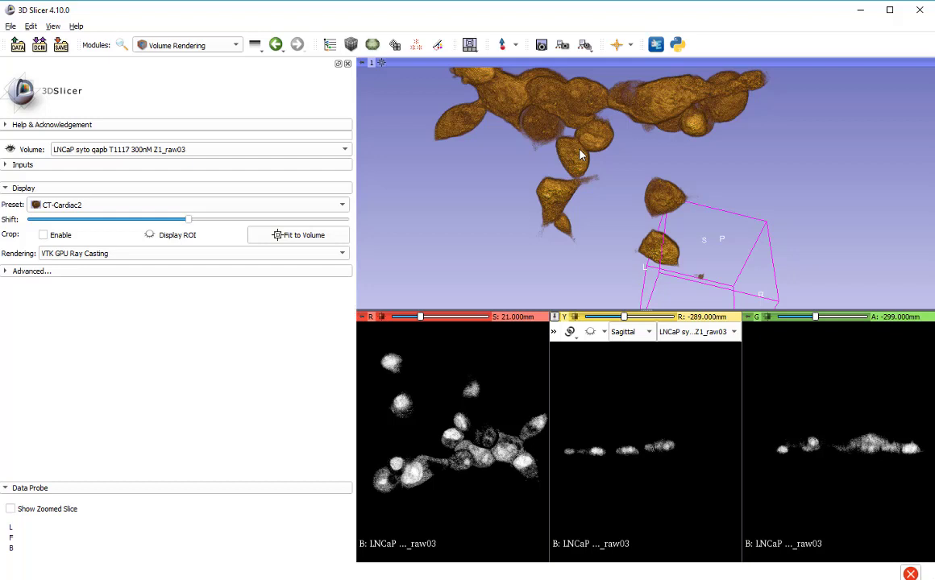
pyautogui.moveTo(601, 146)
pyautogui.mouseDown()
pyautogui.moveTo(605, 121)
pyautogui.moveTo(602, 153)
pyautogui.mouseUp()
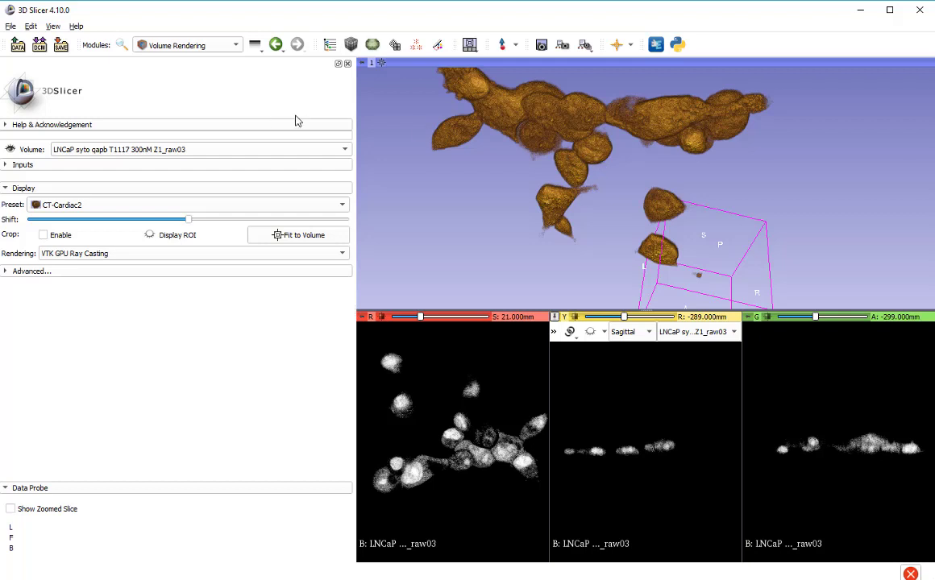
# - In Segment Editor, add a new segment and rename it Cells
pyautogui.click(206, 47)
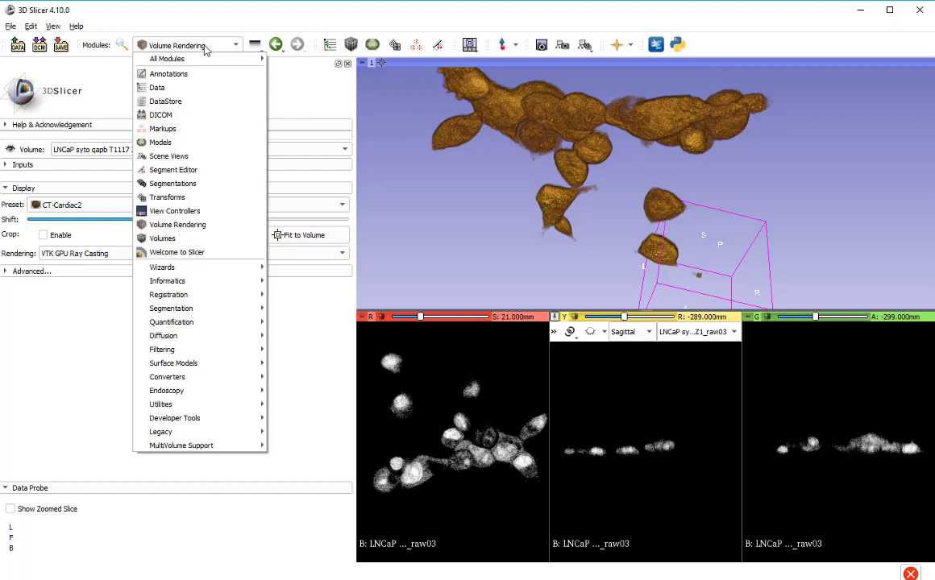
pyautogui.click(182, 171)
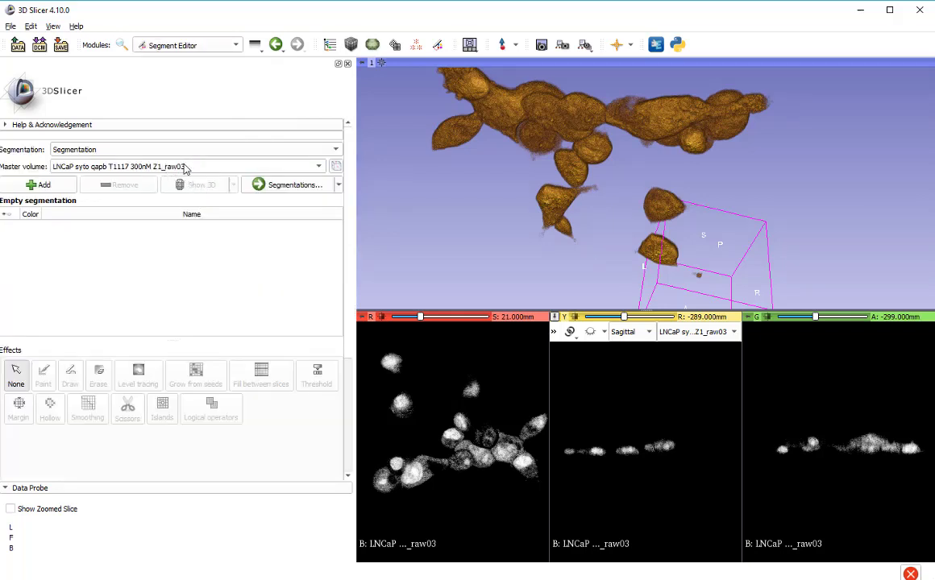
pyautogui.click(43, 187)
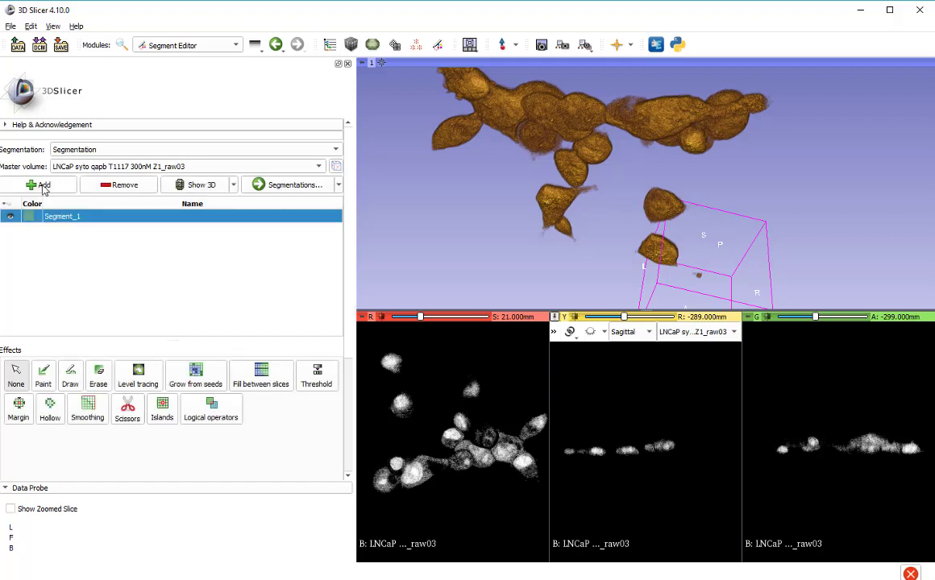
pyautogui.doubleClick(81, 219)
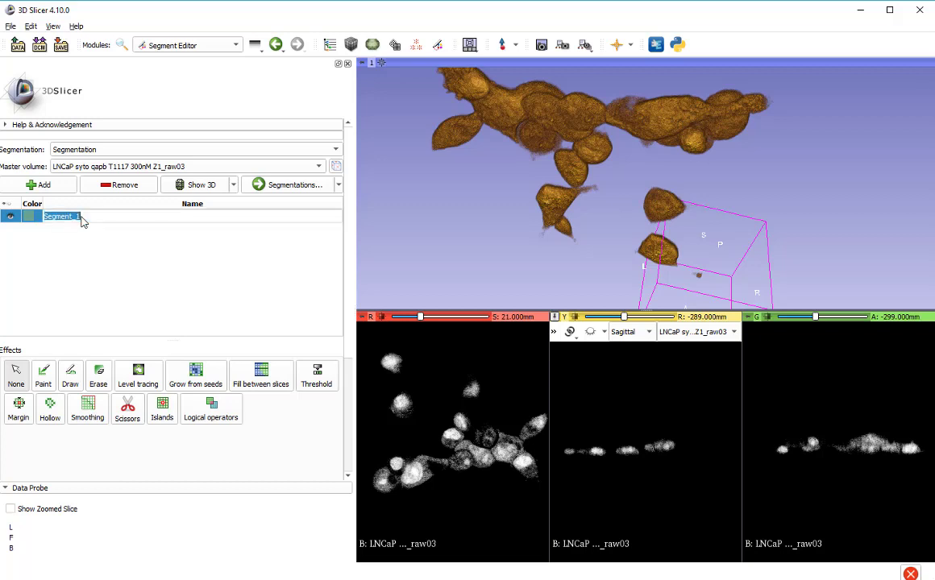
pyautogui.write('Cells')
pyautogui.press('Return')
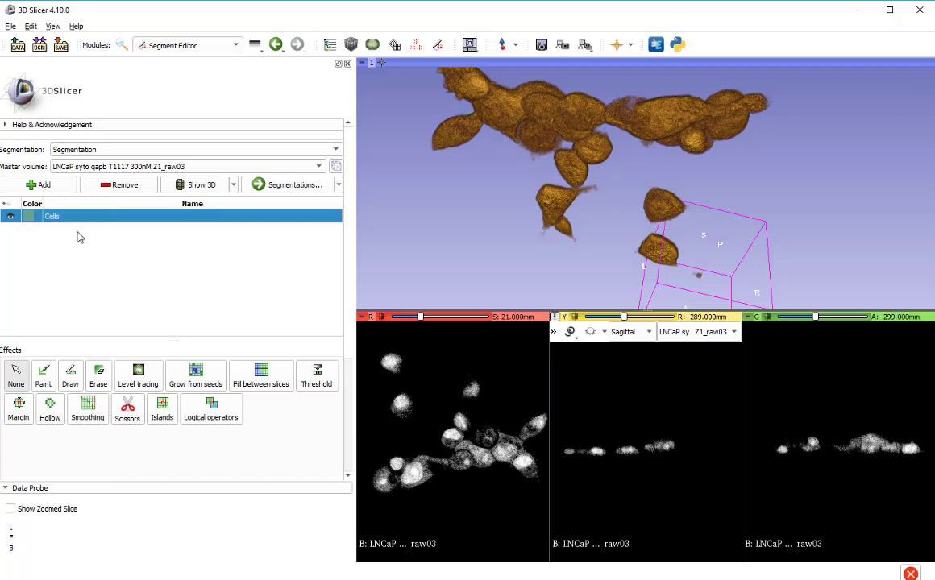
# - Set the Cells segment colour to bright yellow (#f9fd05)
pyautogui.doubleClick(29, 218)
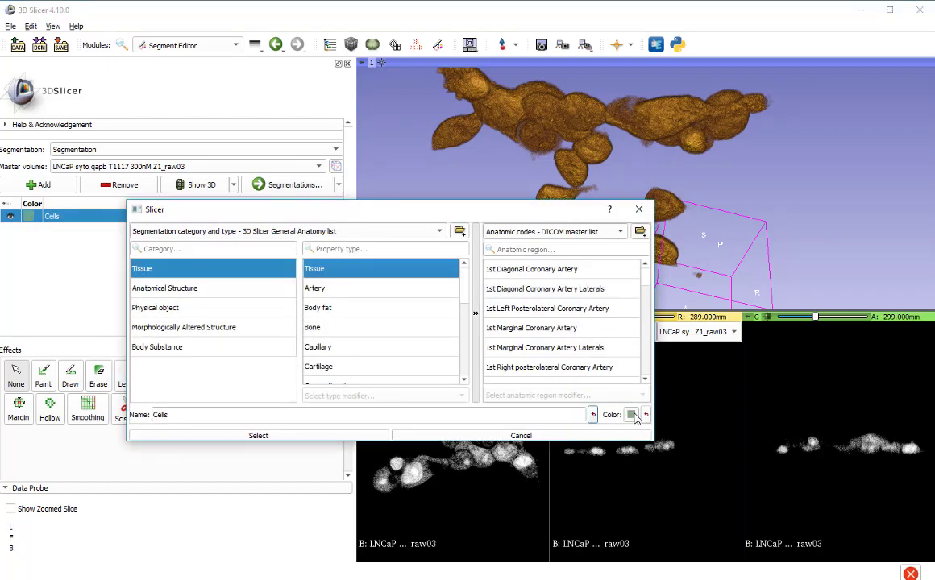
pyautogui.click(631, 414)
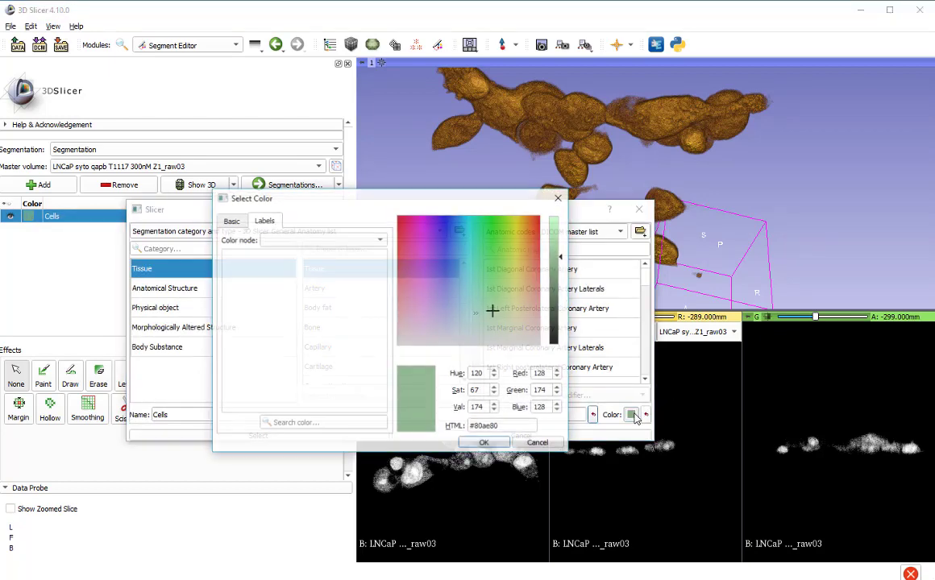
pyautogui.click(516, 219)
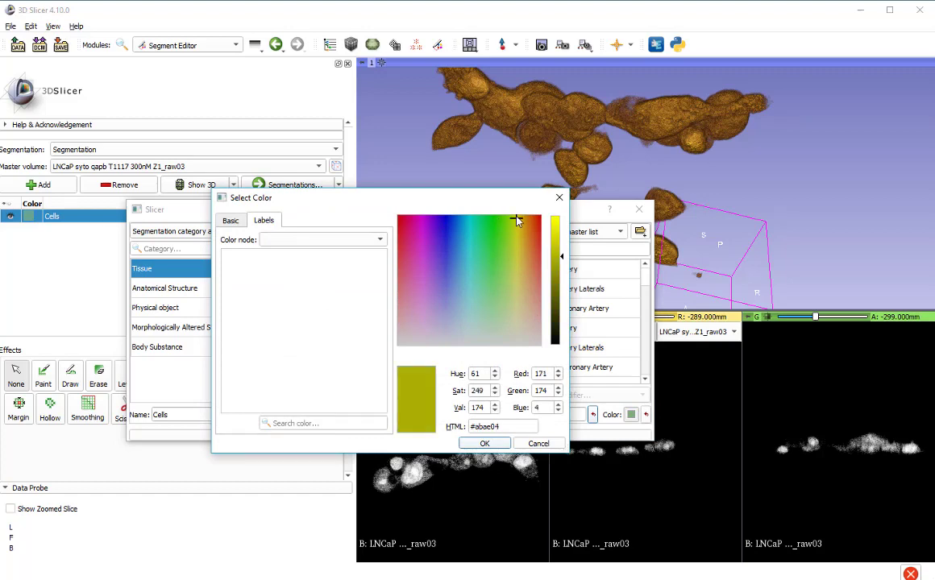
pyautogui.click(558, 220)
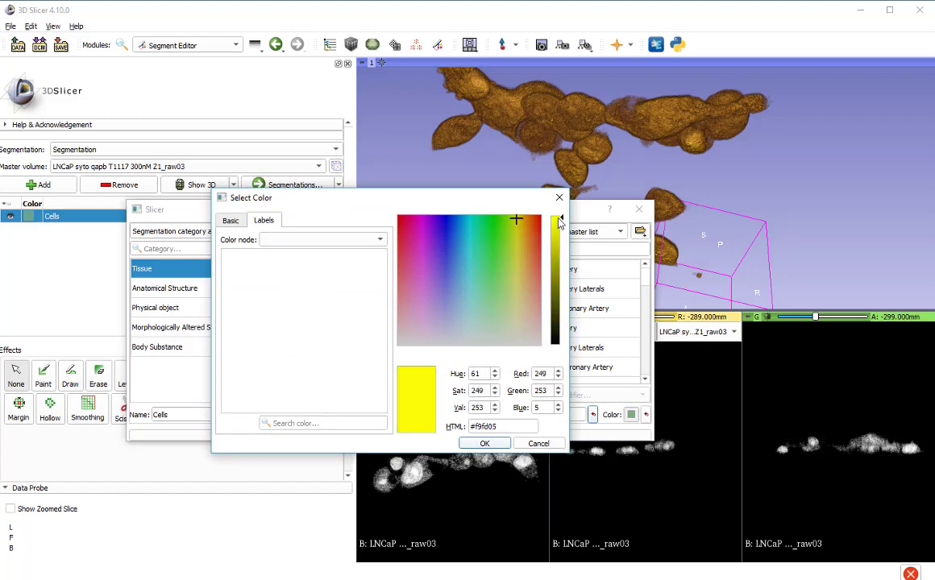
pyautogui.click(484, 445)
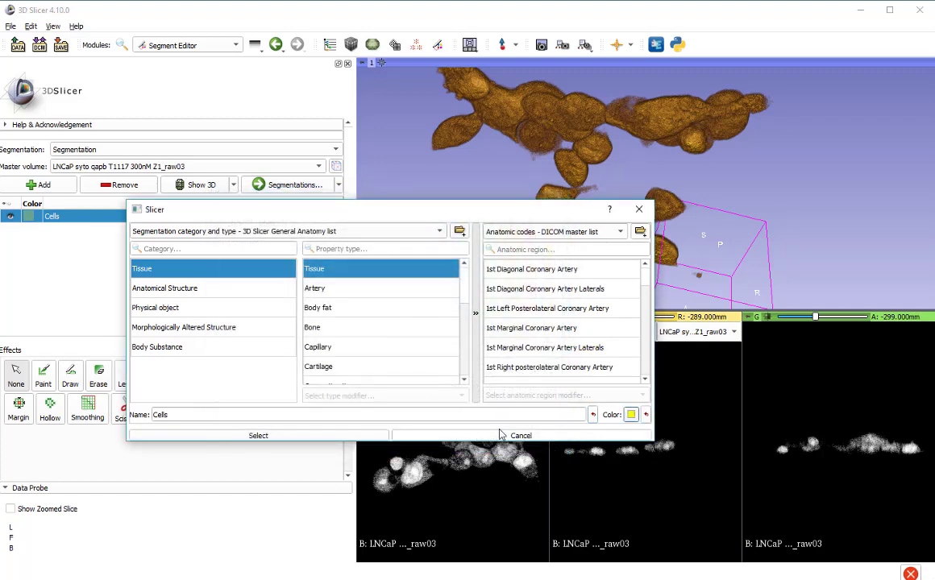
pyautogui.click(275, 440)
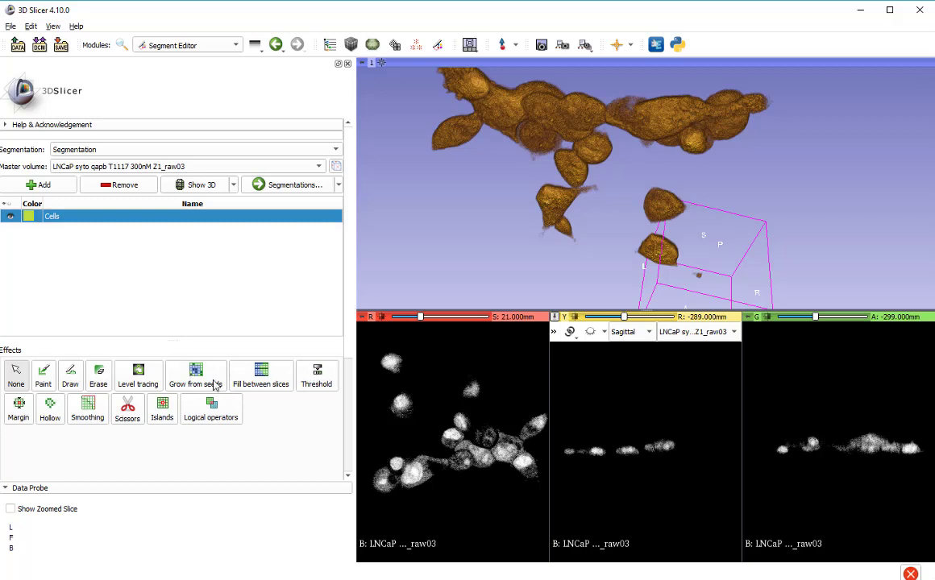
# - Start the Threshold effect on Cells, previewing the 64.75–253.00 intensity range
pyautogui.click(317, 378)
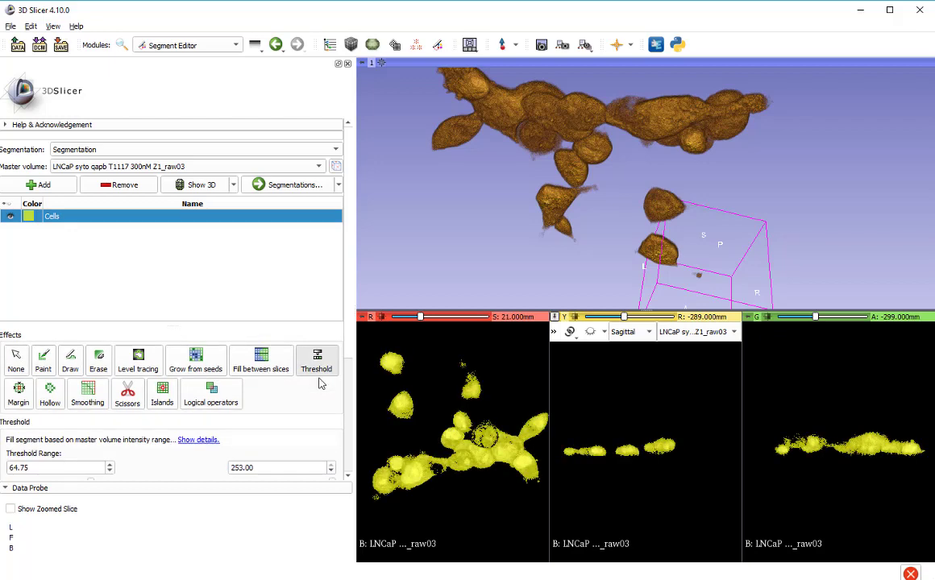
pyautogui.scroll(-2, 306, 407)
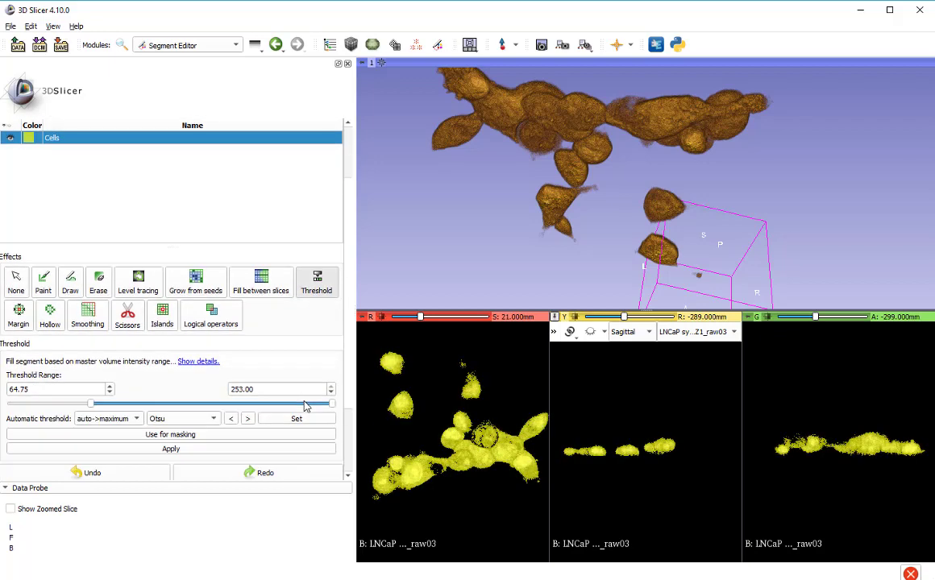
pyautogui.scroll(-1, 272, 319)
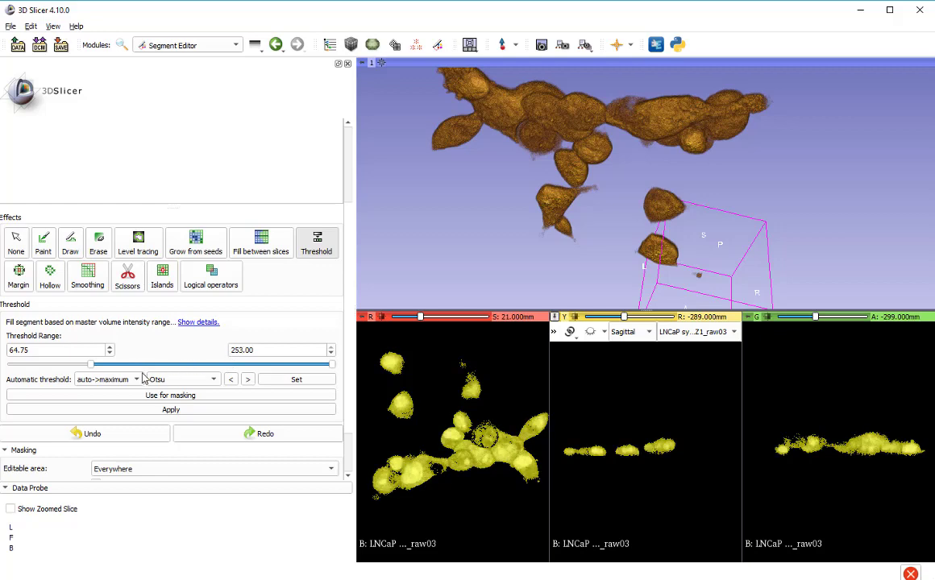
# - Adjust the threshold to 99.14–253.00, checking the preview at sagittal -132 and coronal -347 mm
pyautogui.moveTo(91, 367); pyautogui.dragTo(4, 368)
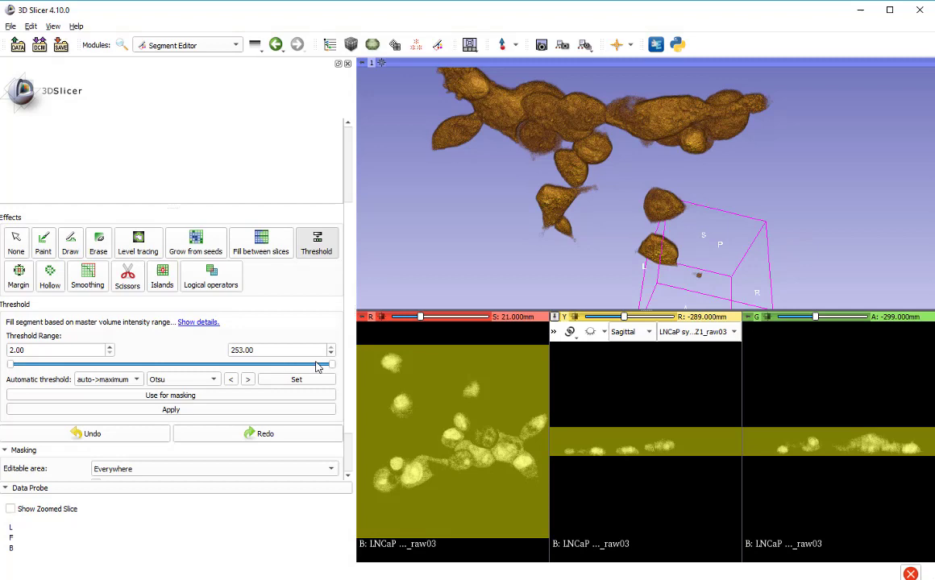
pyautogui.moveTo(331, 364); pyautogui.dragTo(74, 367)
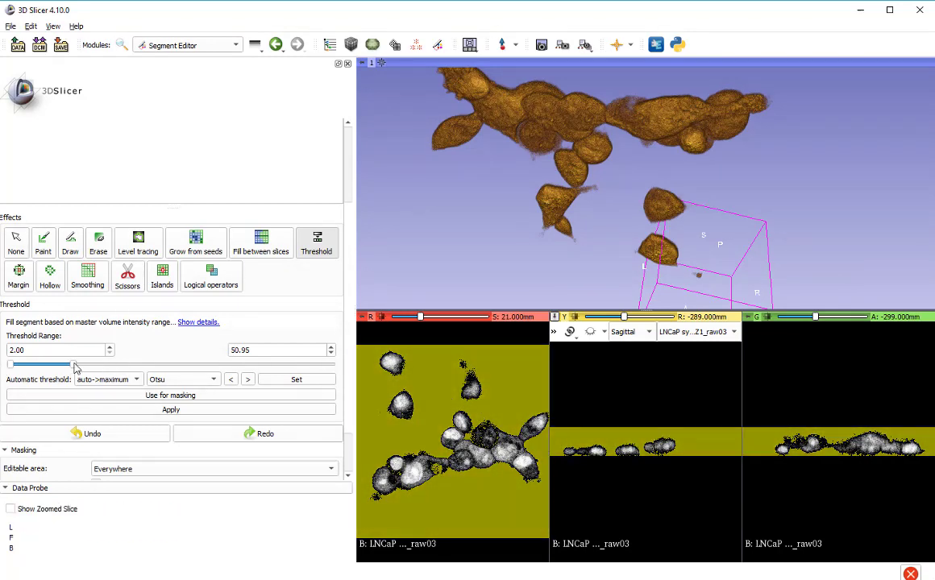
pyautogui.moveTo(74, 365); pyautogui.dragTo(332, 364)
pyautogui.moveTo(10, 365); pyautogui.dragTo(129, 385)
pyautogui.moveTo(419, 318)
pyautogui.mouseDown()
pyautogui.moveTo(450, 317)
pyautogui.moveTo(398, 321)
pyautogui.moveTo(414, 317)
pyautogui.mouseUp()
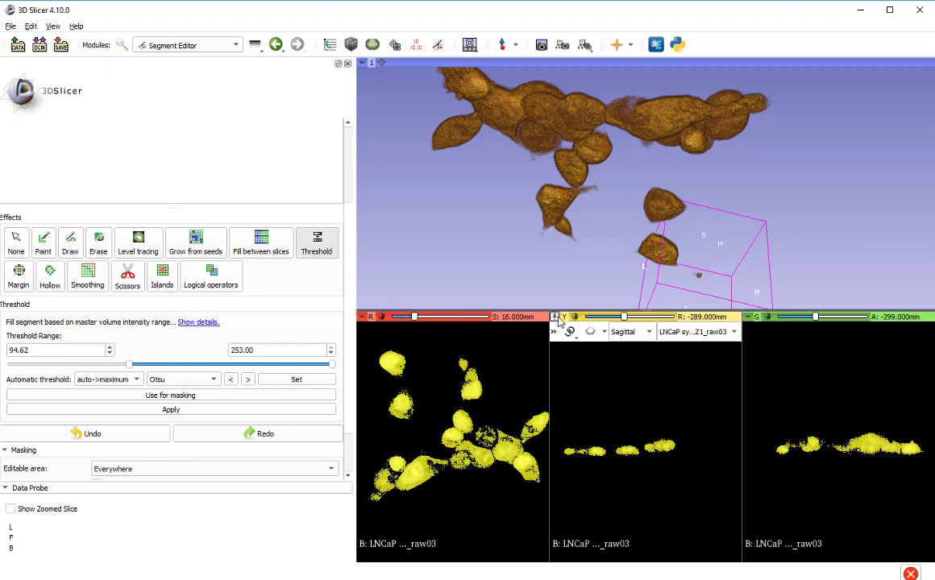
pyautogui.moveTo(625, 316); pyautogui.dragTo(650, 319)
pyautogui.moveTo(816, 320)
pyautogui.moveTo(816, 320); pyautogui.dragTo(806, 317)
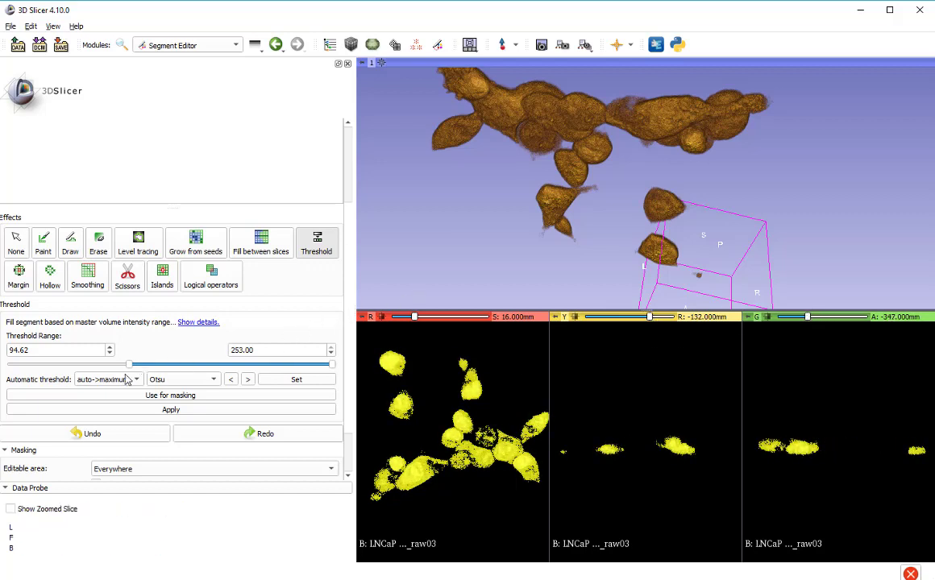
pyautogui.moveTo(129, 364)
pyautogui.mouseDown()
pyautogui.moveTo(121, 363)
pyautogui.moveTo(142, 375)
pyautogui.mouseUp()
pyautogui.scroll(-1, 152, 419)
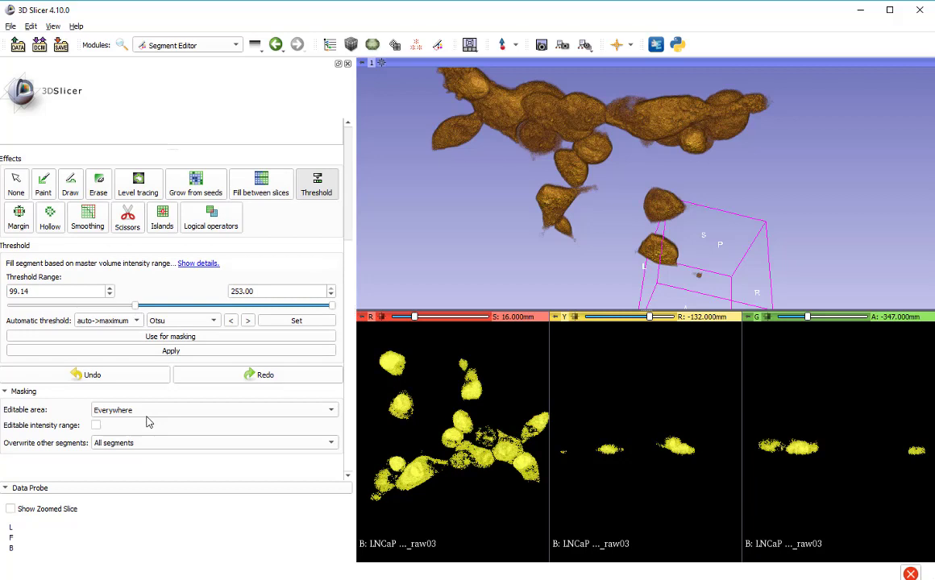
# - Apply the threshold to Cells, turn on Show 3D, and orbit to a side view
pyautogui.click(178, 352)
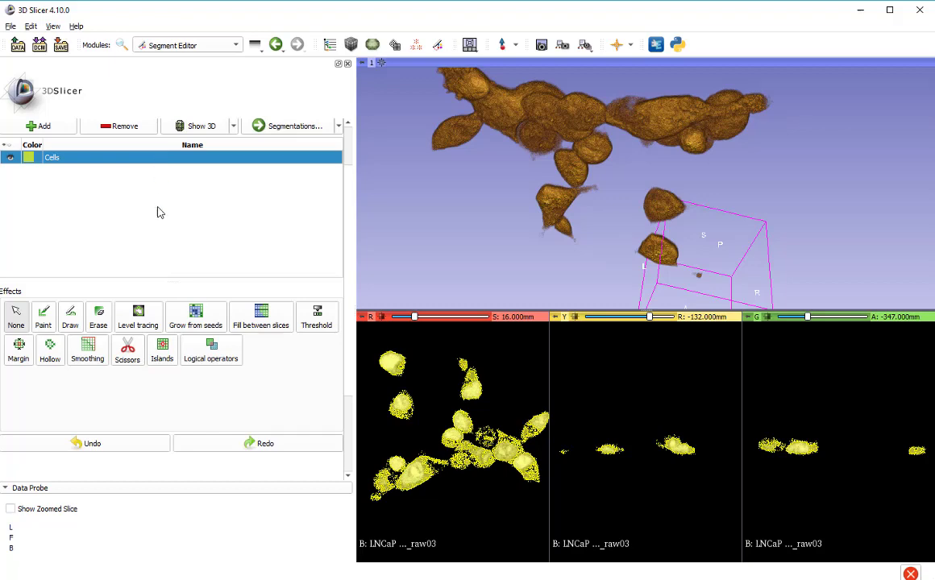
pyautogui.scroll(1, 158, 211)
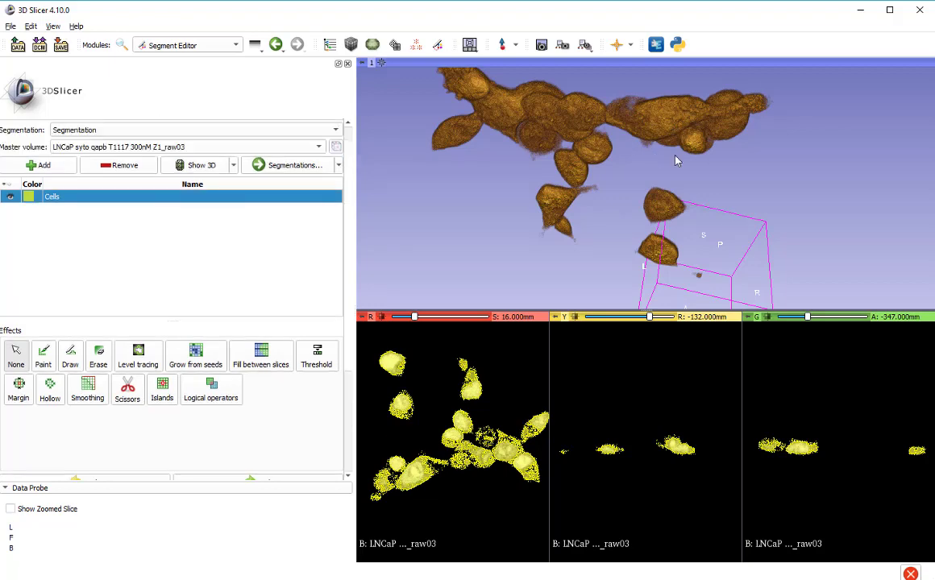
pyautogui.moveTo(675, 160); pyautogui.dragTo(711, 182)
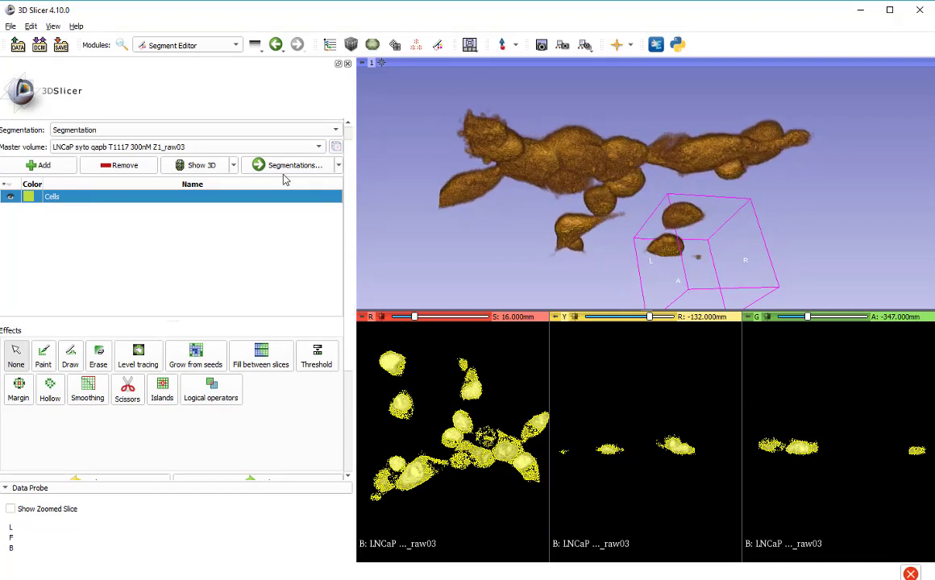
pyautogui.click(201, 166)
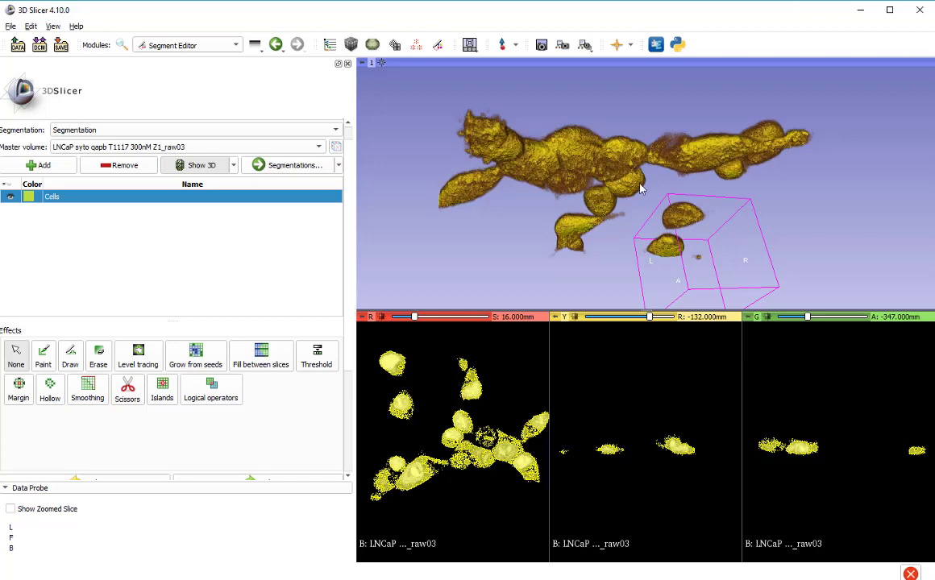
pyautogui.moveTo(666, 166); pyautogui.dragTo(801, 189)
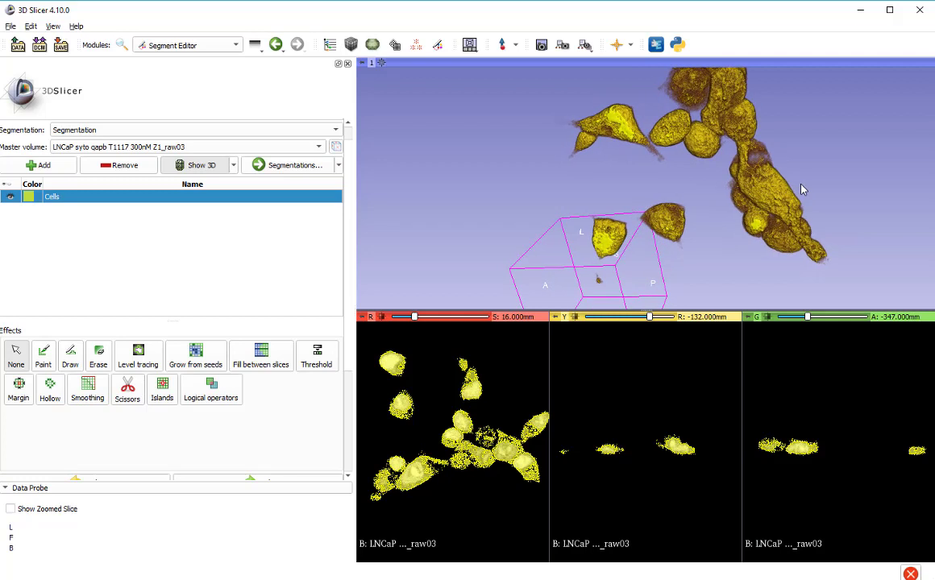
# - Turn off the LNCaP volume rendering in the Volume Rendering module, leaving the yellow Cells surface
pyautogui.click(206, 49)
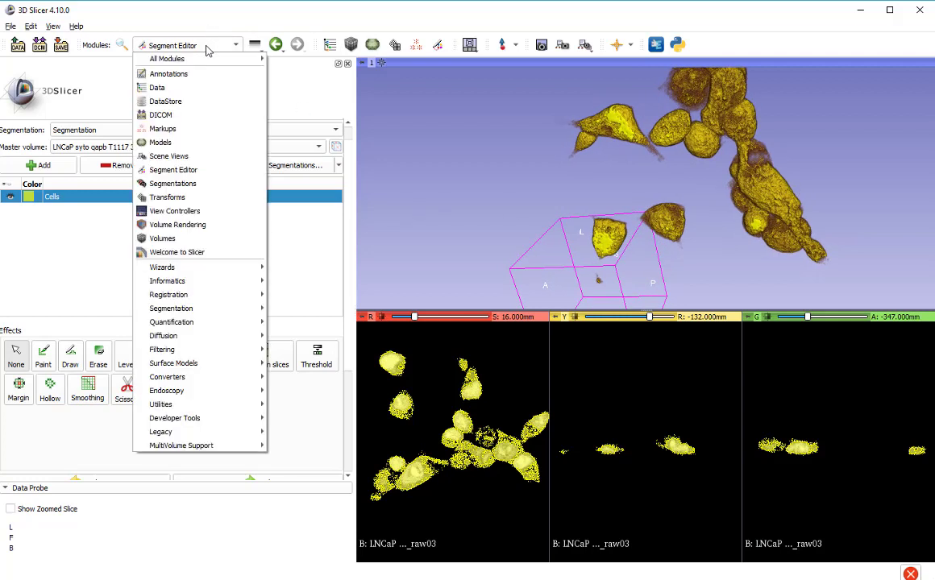
pyautogui.click(183, 239)
pyautogui.click(206, 46)
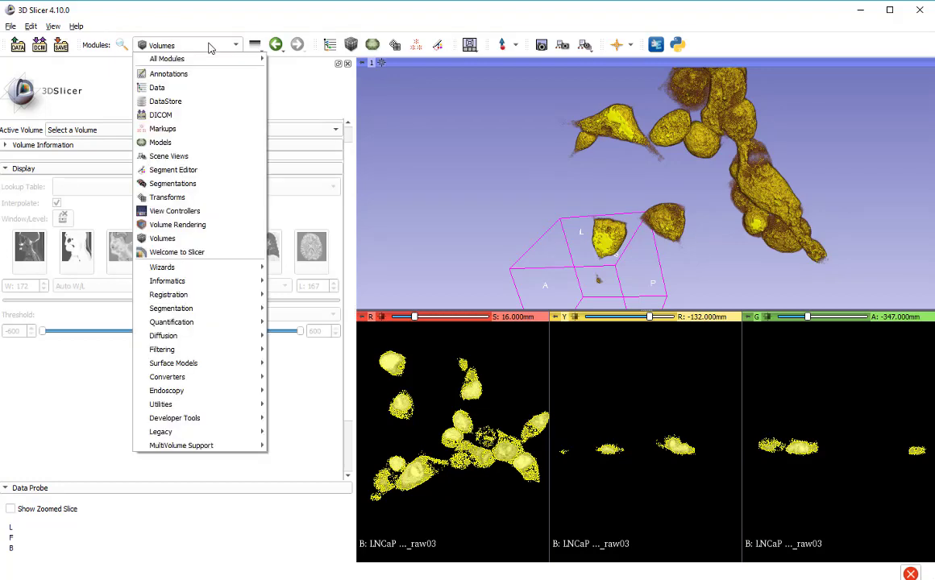
pyautogui.click(179, 208)
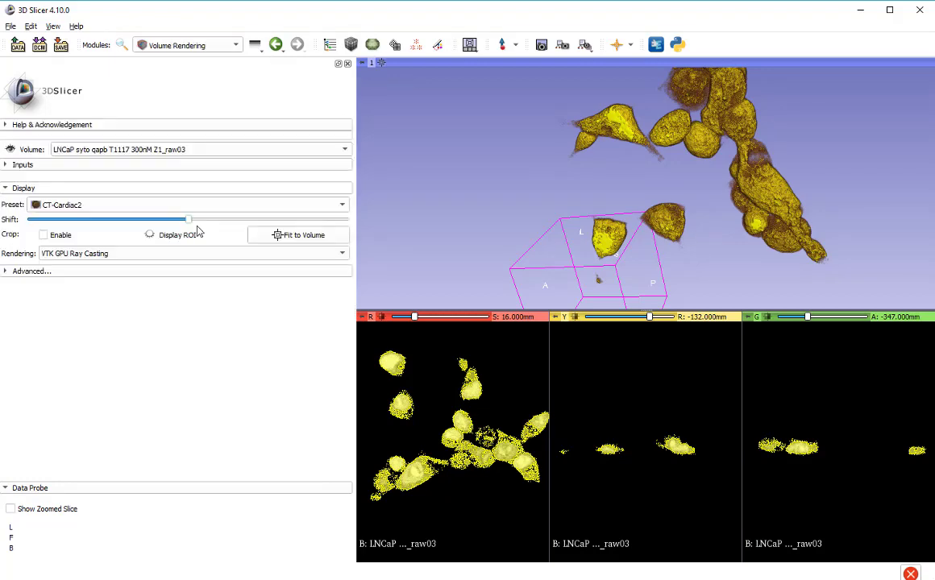
pyautogui.click(10, 152)
pyautogui.moveTo(682, 168); pyautogui.dragTo(767, 234)
pyautogui.click(193, 45)
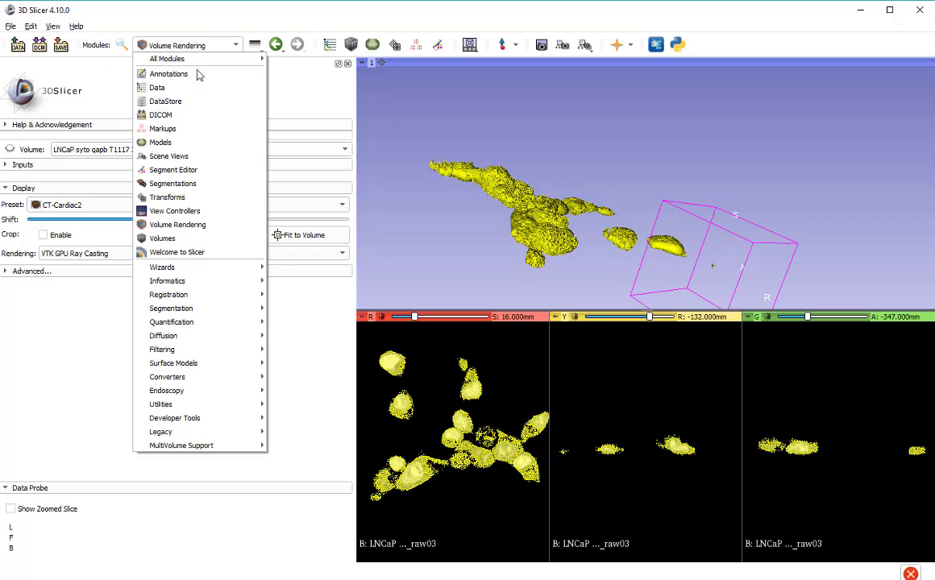
# - Return to the Segment Editor, then zoom and orbit the 3D view to inspect the Cells surface
pyautogui.click(186, 169)
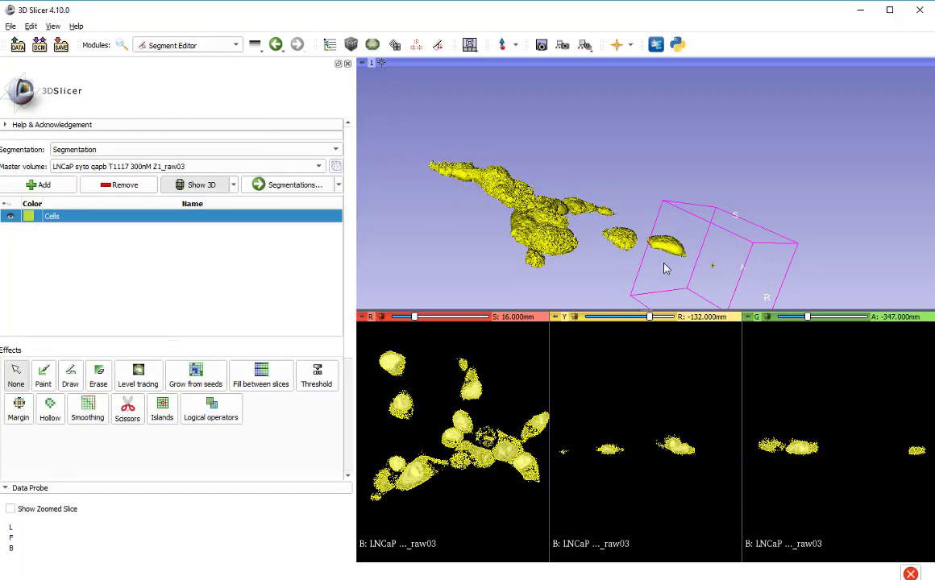
pyautogui.scroll(-3, 564, 229)
pyautogui.scroll(5, 546, 219)
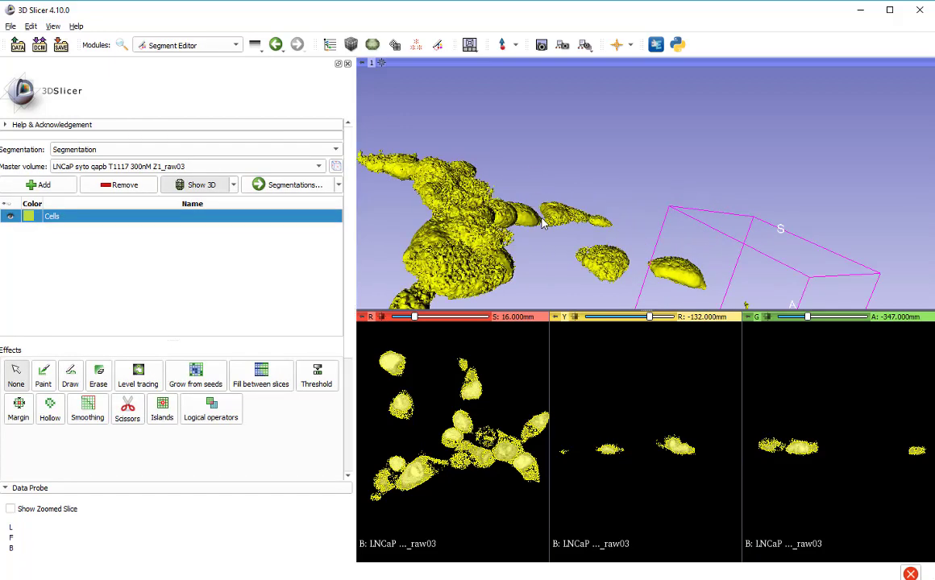
pyautogui.scroll(5, 556, 216)
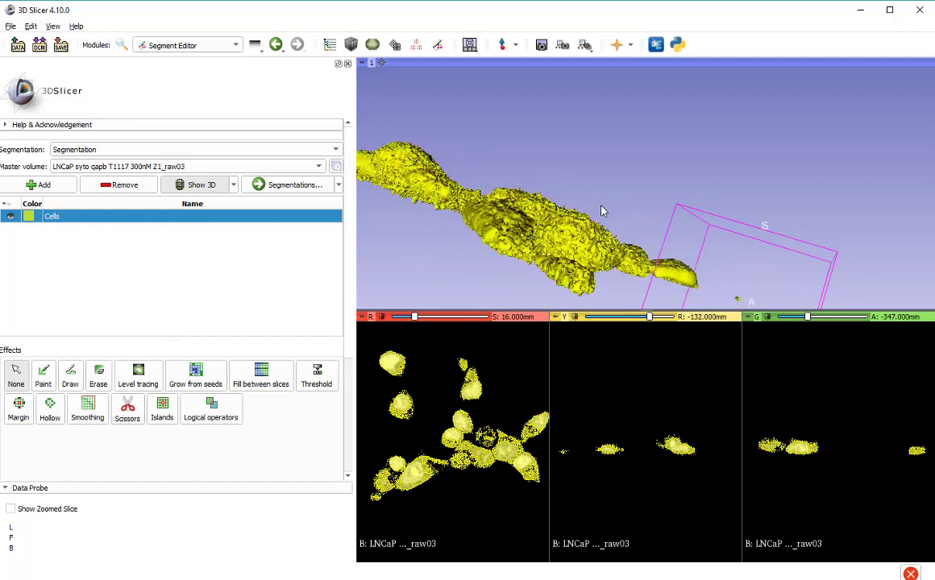
pyautogui.scroll(5, 612, 206)
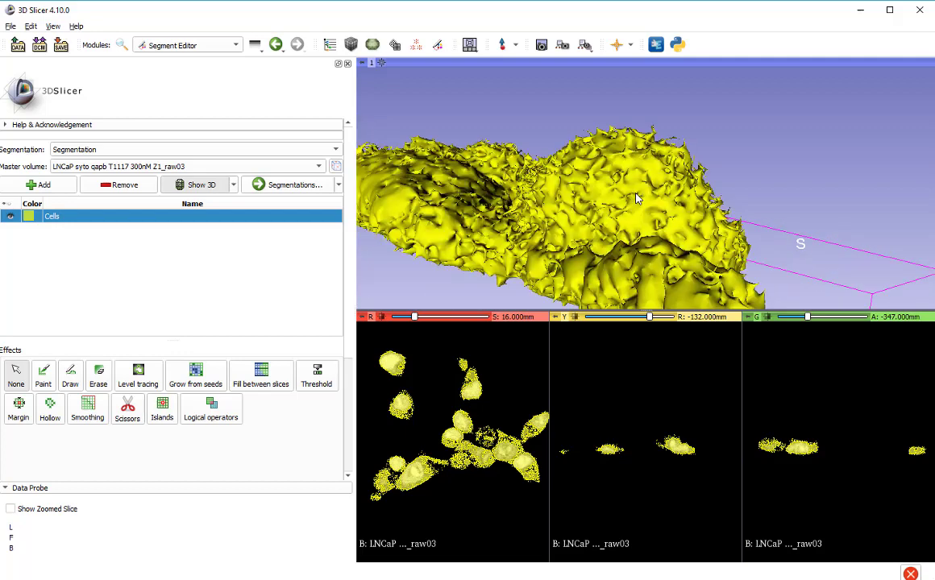
pyautogui.scroll(-10, 637, 198)
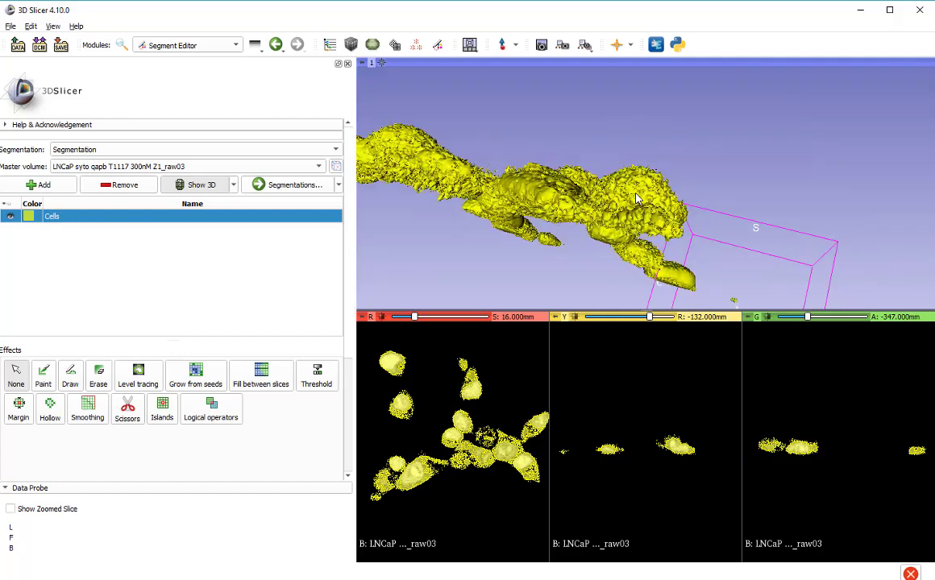
pyautogui.scroll(-3, 636, 198)
pyautogui.moveTo(639, 191); pyautogui.dragTo(467, 200)
# - Add a new segment, Segment_2, and set its colour to magenta
pyautogui.click(36, 186)
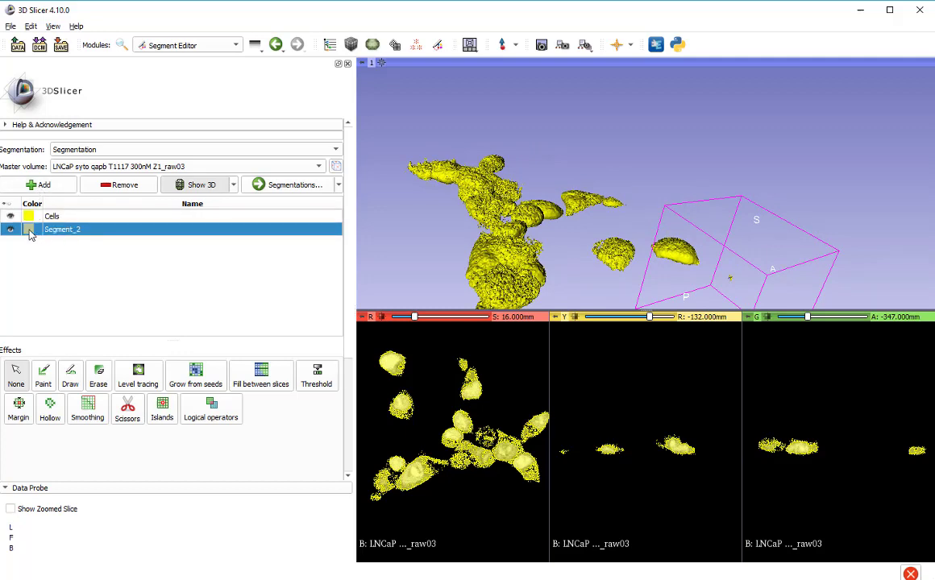
pyautogui.doubleClick(28, 230)
pyautogui.click(631, 415)
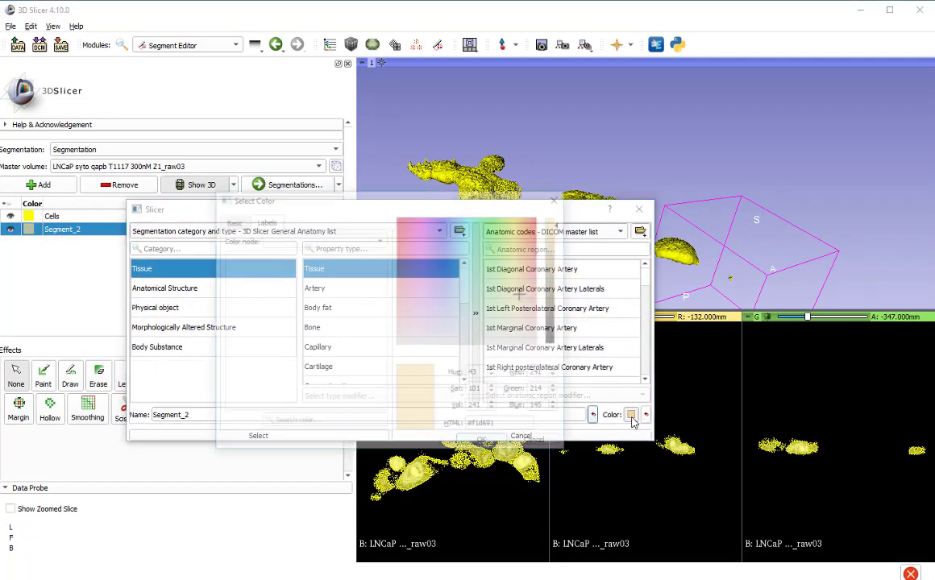
pyautogui.click(419, 218)
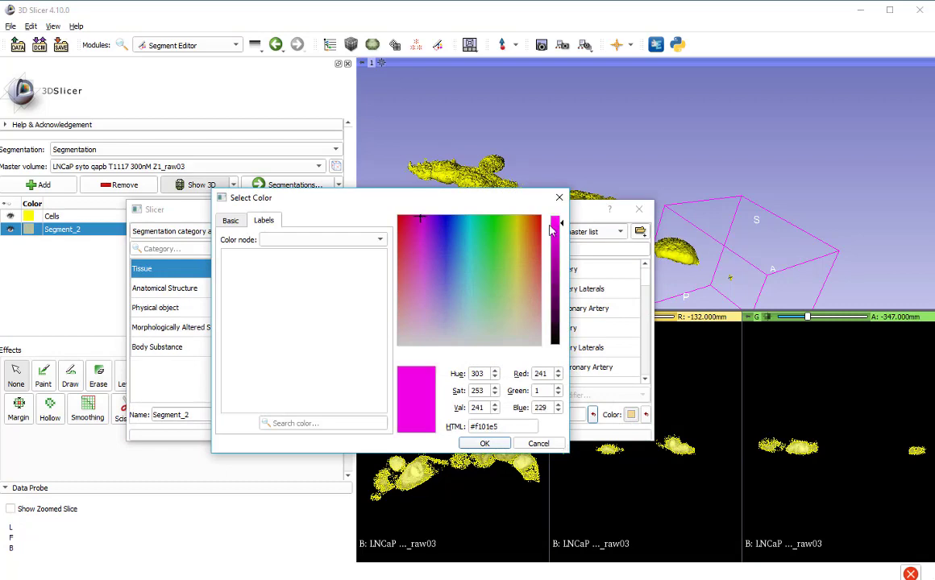
pyautogui.click(561, 221)
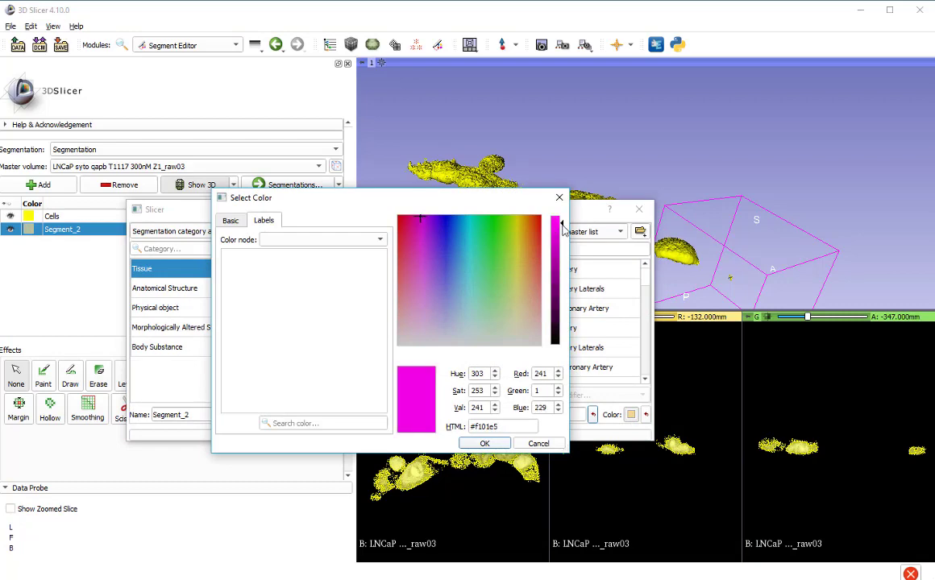
pyautogui.click(486, 444)
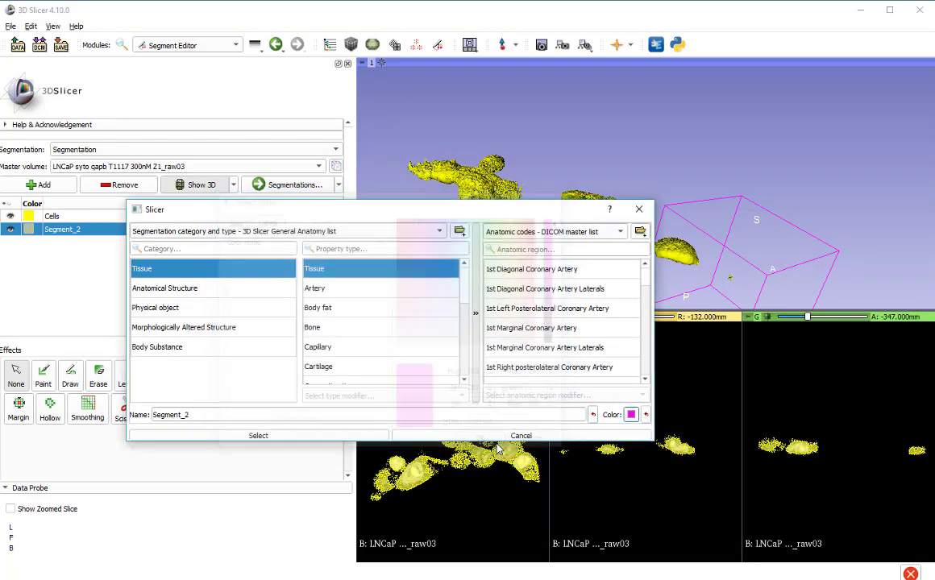
pyautogui.click(282, 435)
# - Rename Segment_2 to 'nuclei'
pyautogui.doubleClick(74, 231)
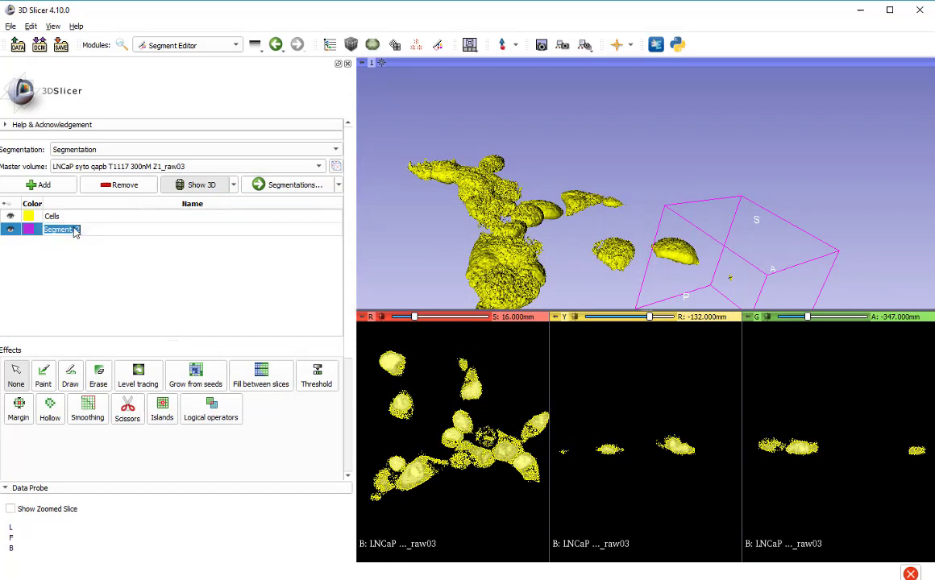
pyautogui.write('nuclei')
pyautogui.press('Return')
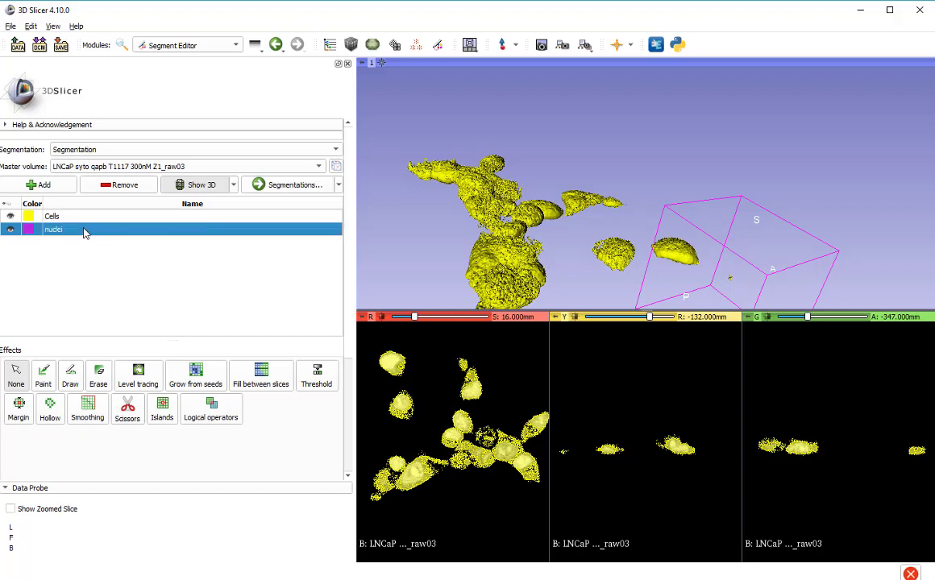
# - Threshold nuclei at 200.54–253.00, check the red, yellow and green slices, then apply
pyautogui.click(318, 377)
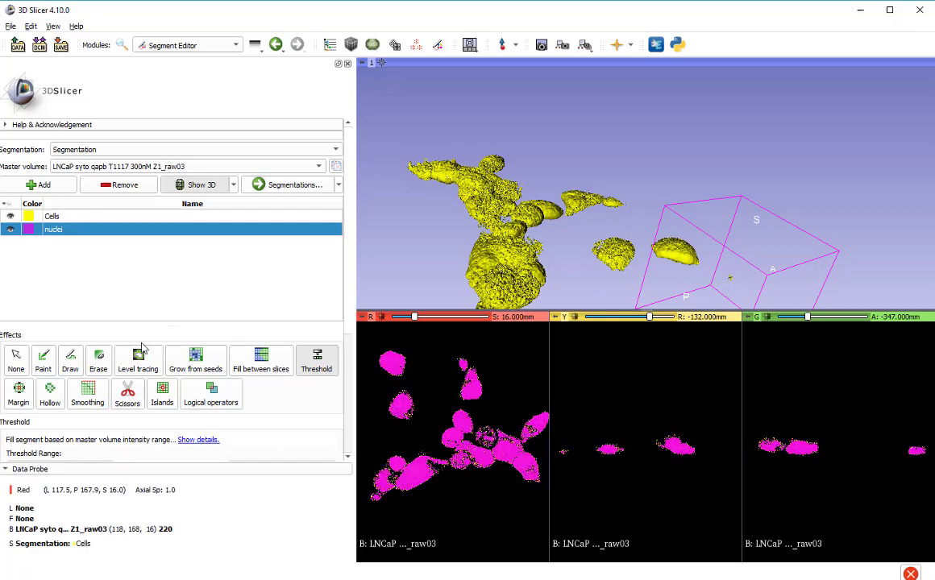
pyautogui.scroll(-1, 140, 330)
pyautogui.scroll(-2, 140, 330)
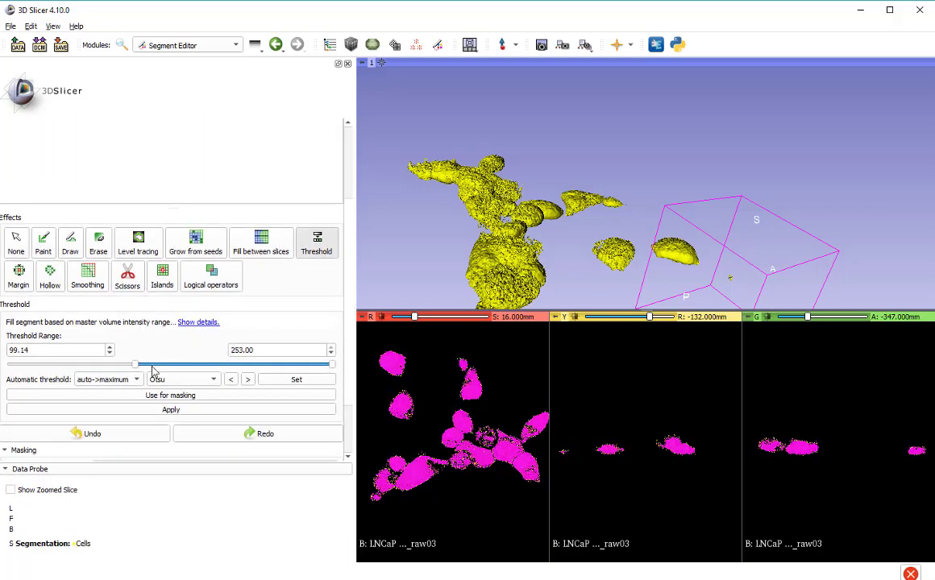
pyautogui.moveTo(137, 366); pyautogui.dragTo(266, 367)
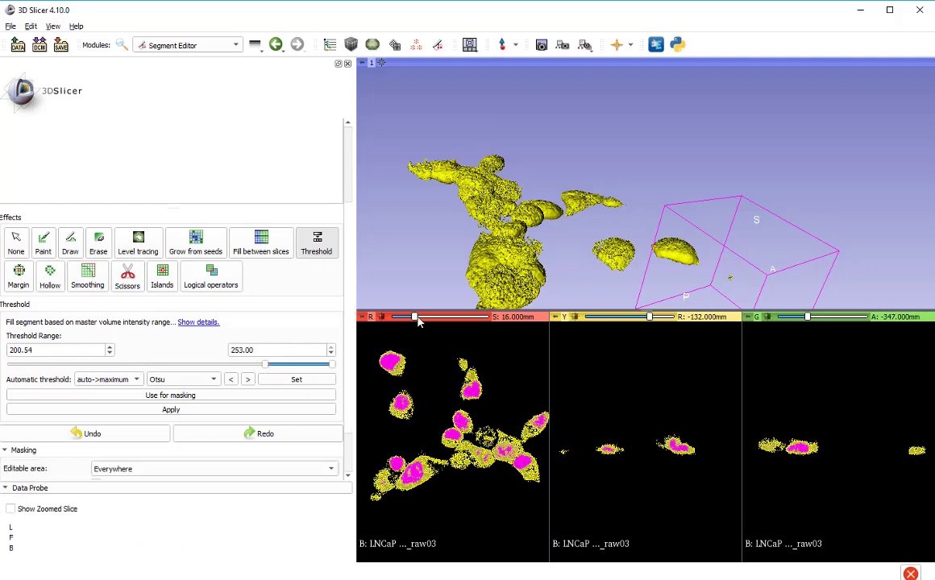
pyautogui.moveTo(415, 319)
pyautogui.mouseDown()
pyautogui.moveTo(432, 318)
pyautogui.moveTo(400, 328)
pyautogui.moveTo(413, 319)
pyautogui.mouseUp()
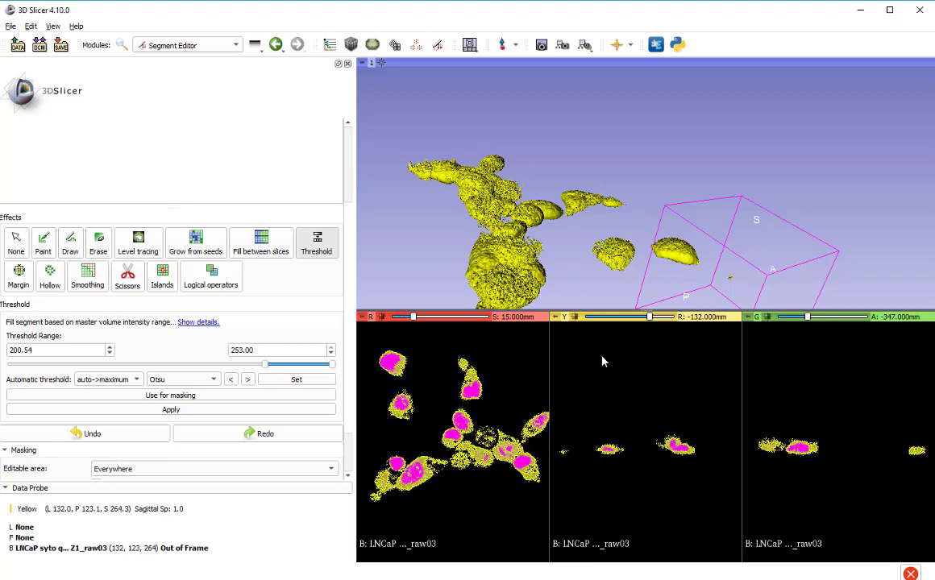
pyautogui.moveTo(649, 318)
pyautogui.mouseDown()
pyautogui.moveTo(636, 317)
pyautogui.moveTo(659, 317)
pyautogui.mouseUp()
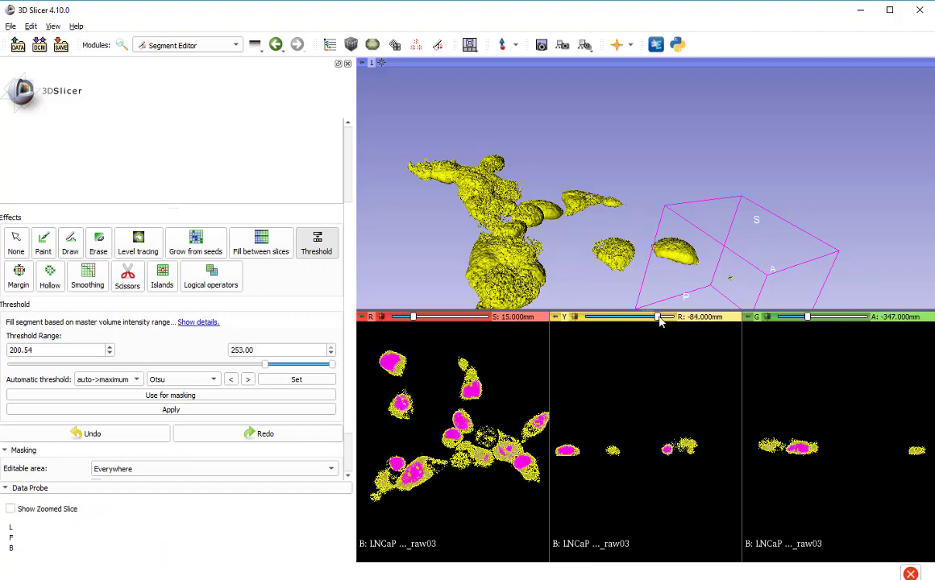
pyautogui.moveTo(809, 317)
pyautogui.mouseDown()
pyautogui.moveTo(851, 320)
pyautogui.moveTo(820, 320)
pyautogui.mouseUp()
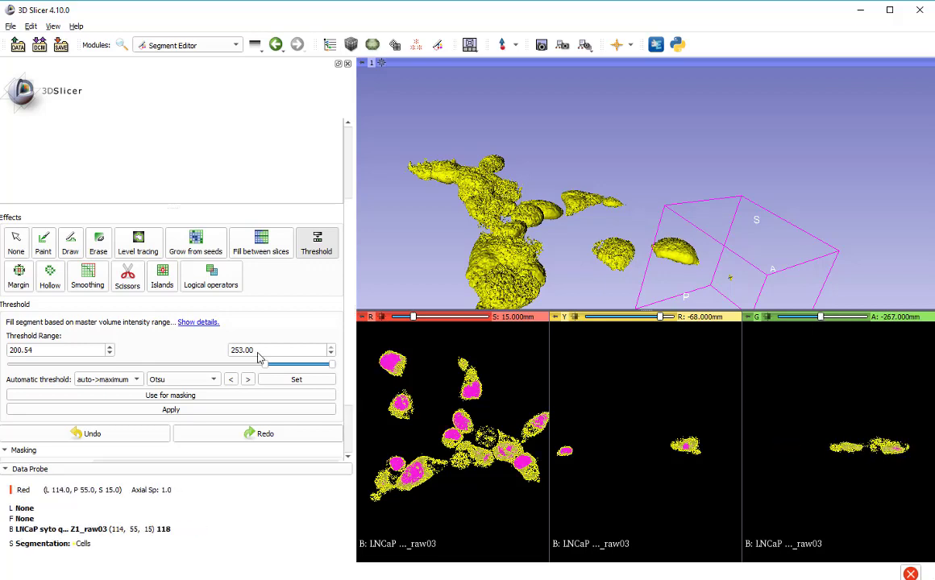
pyautogui.click(169, 411)
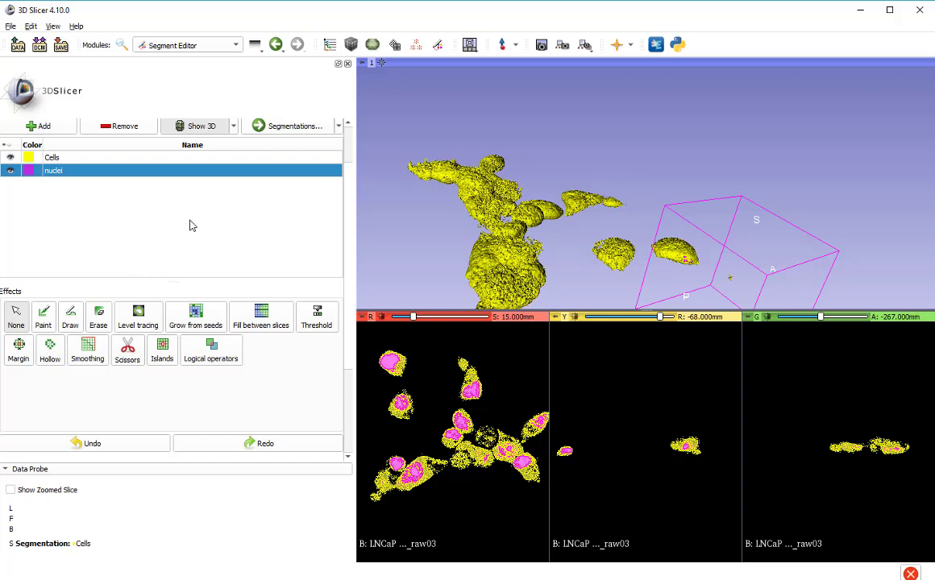
# - Zoom and orbit the 3D view to examine the yellow cells edge-on and up close
pyautogui.scroll(1, 189, 236)
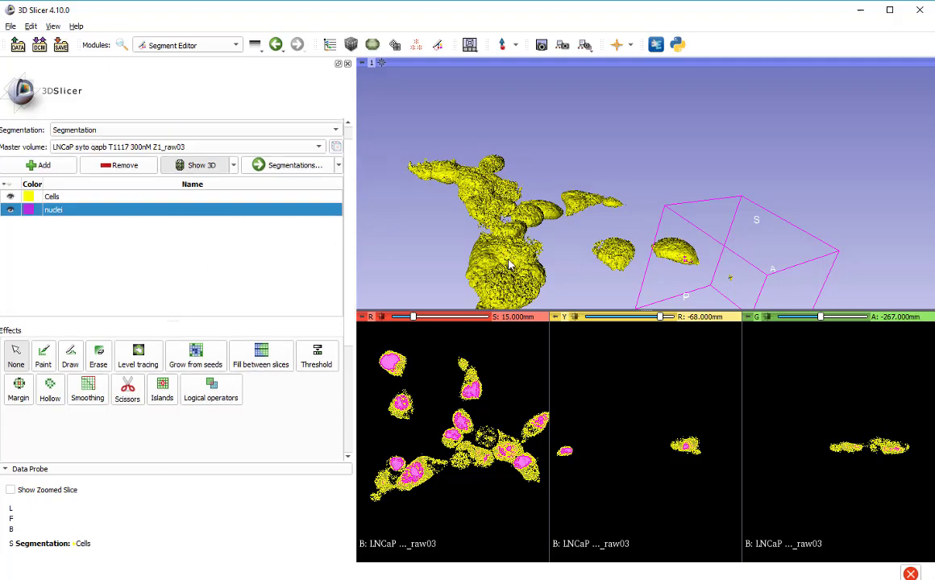
pyautogui.moveTo(508, 264); pyautogui.dragTo(586, 192)
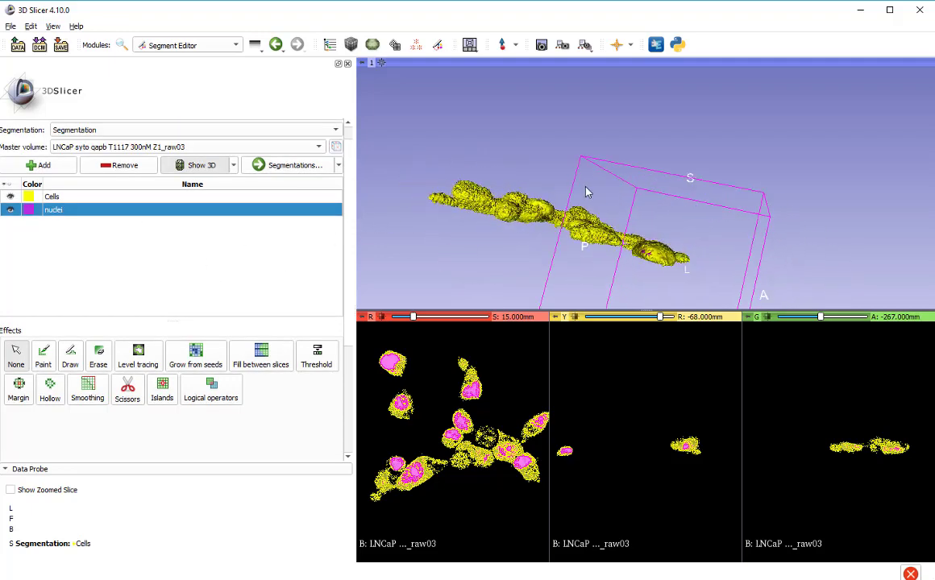
pyautogui.moveTo(661, 273); pyautogui.dragTo(669, 197, button='right')
pyautogui.moveTo(669, 198); pyautogui.dragTo(395, 255)
pyautogui.moveTo(564, 162); pyautogui.dragTo(604, 199)
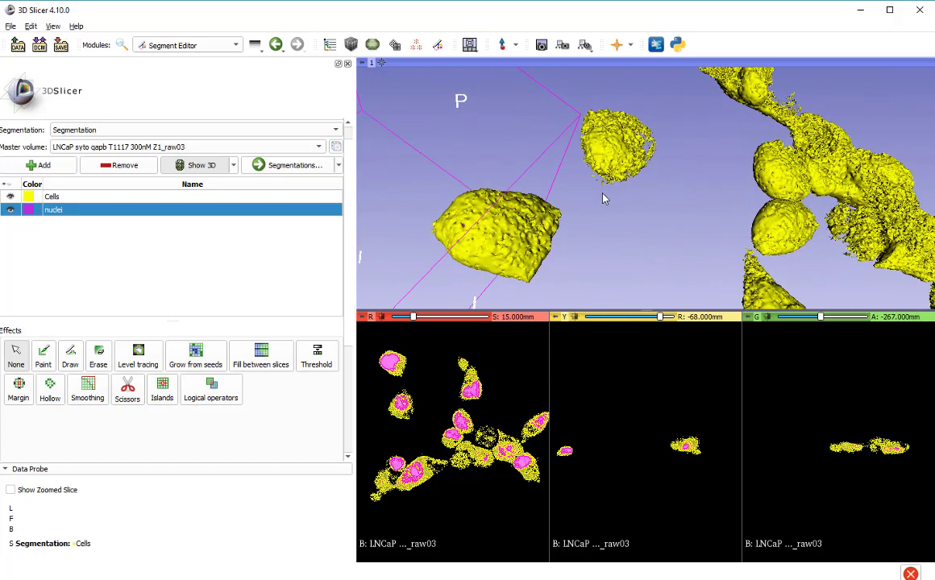
pyautogui.scroll(1, 243, 257)
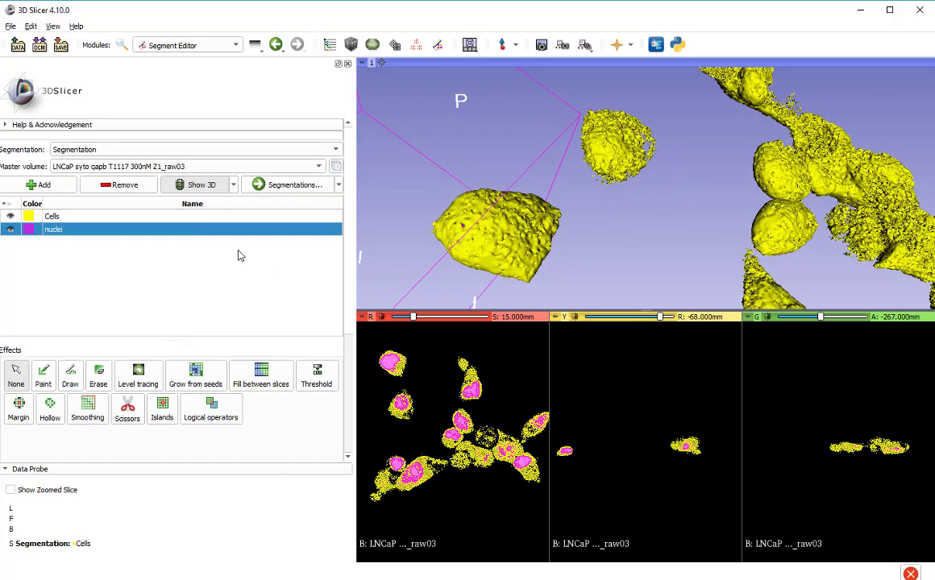
pyautogui.scroll(-4, 240, 252)
pyautogui.scroll(4, 245, 248)
# - Open the Segmentations module with Segmentation as the active segmentation
pyautogui.click(205, 46)
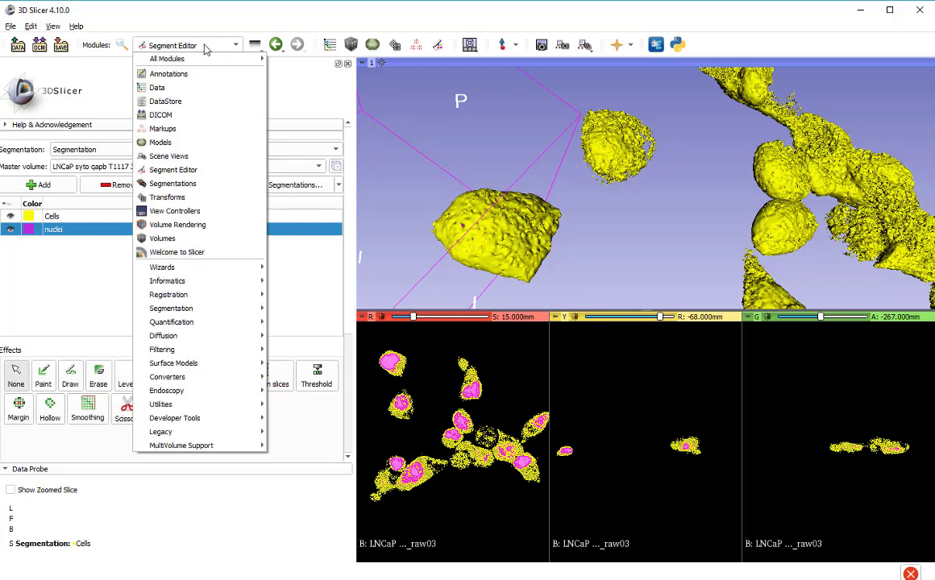
pyautogui.click(171, 187)
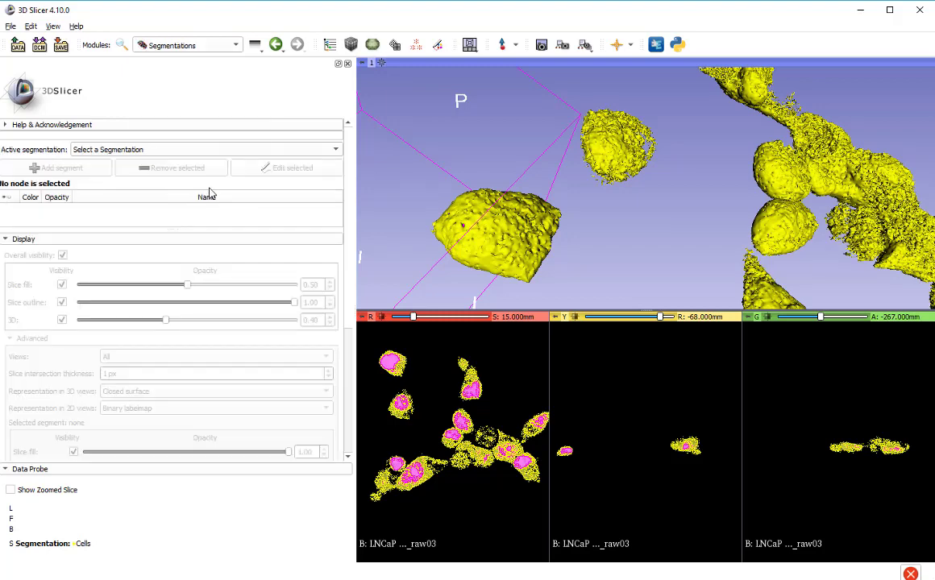
pyautogui.click(216, 149)
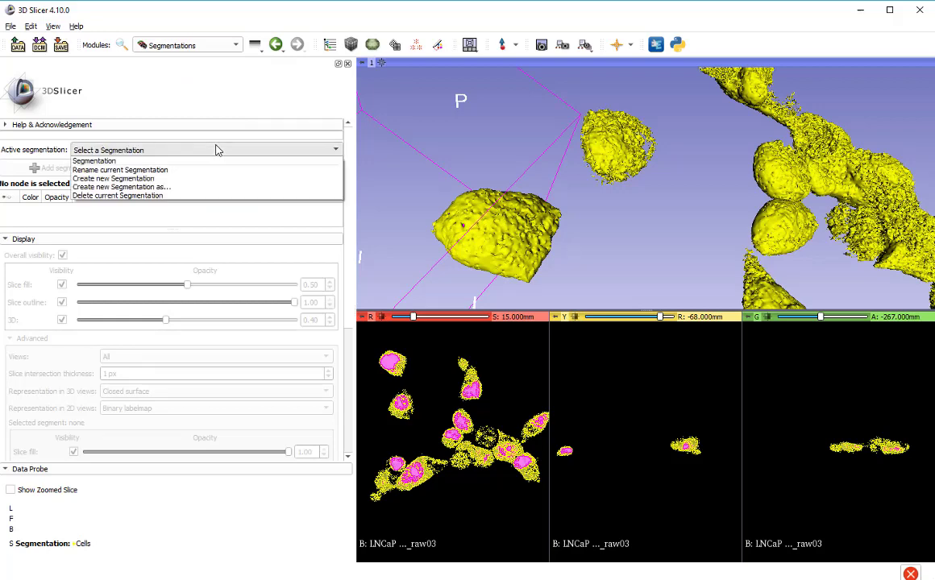
pyautogui.click(176, 161)
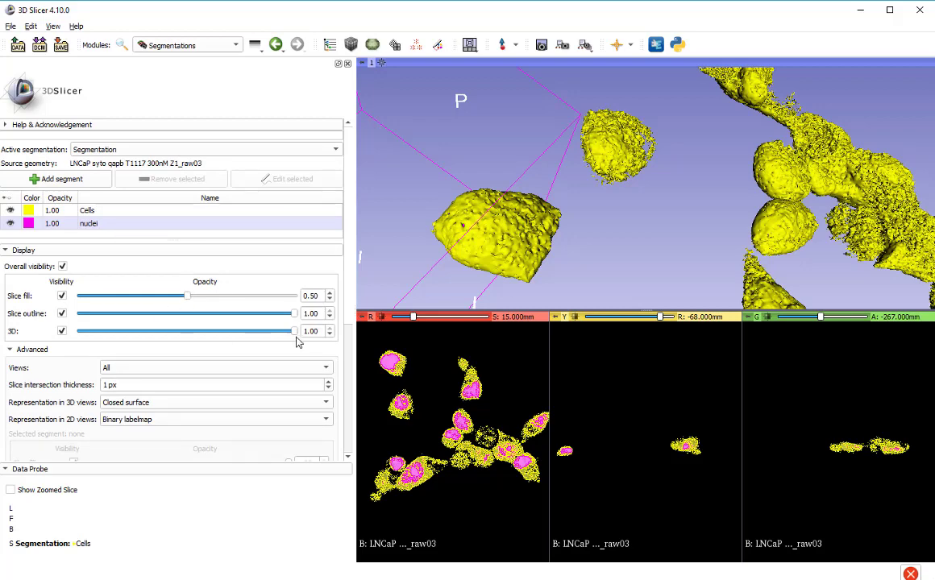
# - Set the 3D opacity to 0.70 and orbit the view to see nuclei inside the cells
pyautogui.moveTo(294, 336); pyautogui.dragTo(234, 342)
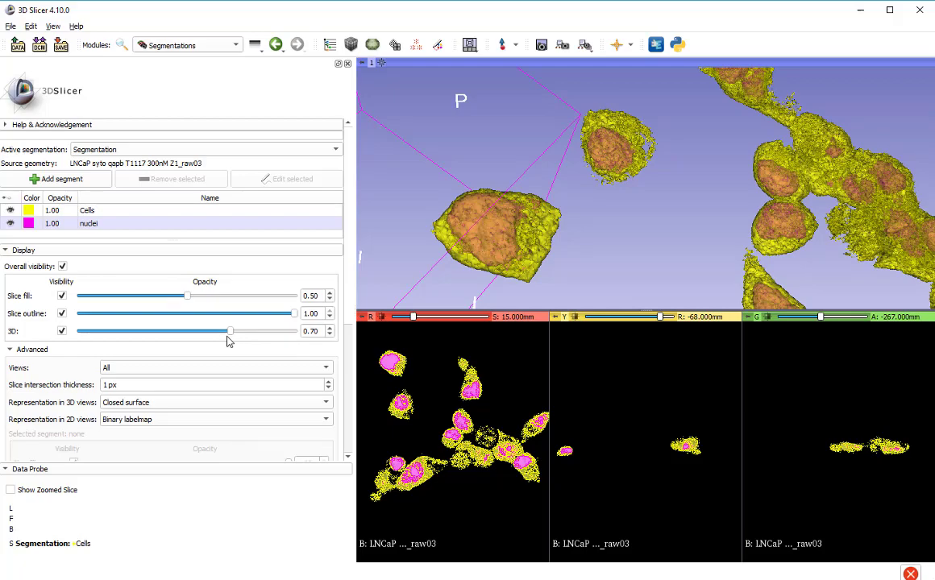
pyautogui.moveTo(855, 202); pyautogui.dragTo(368, 164)
pyautogui.moveTo(578, 184); pyautogui.dragTo(719, 171)
pyautogui.moveTo(894, 229); pyautogui.dragTo(838, 204)
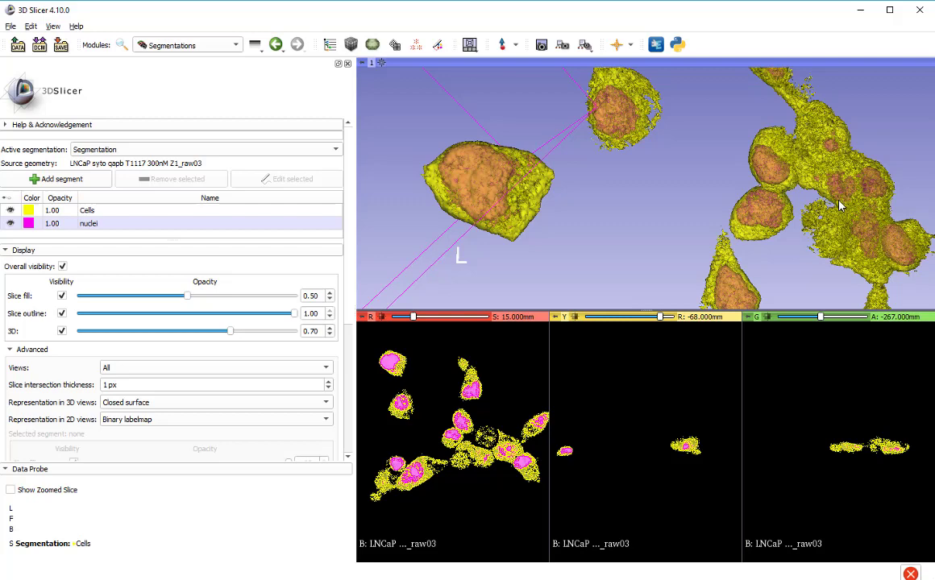
# - Back in the Segment Editor, select Cells and open Export to files
pyautogui.click(225, 47)
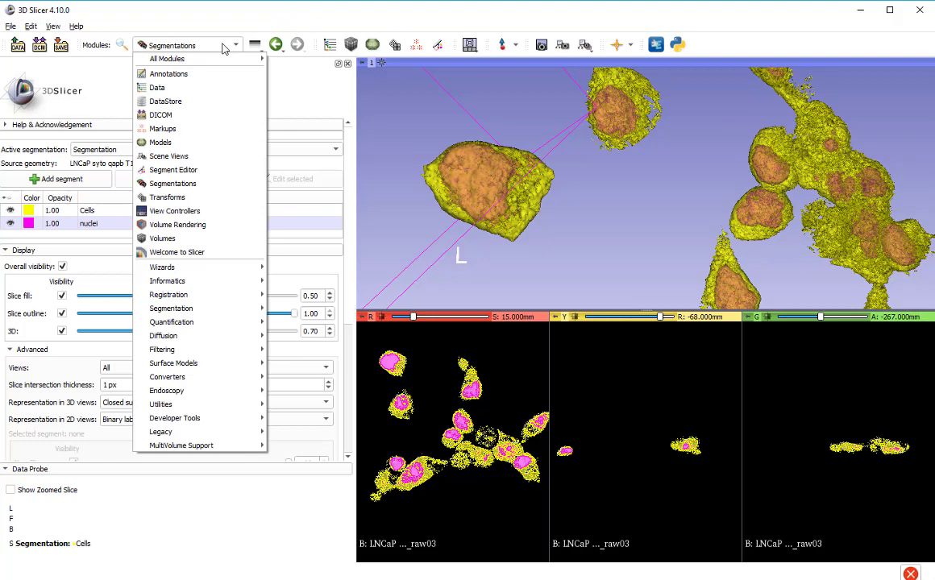
pyautogui.click(203, 170)
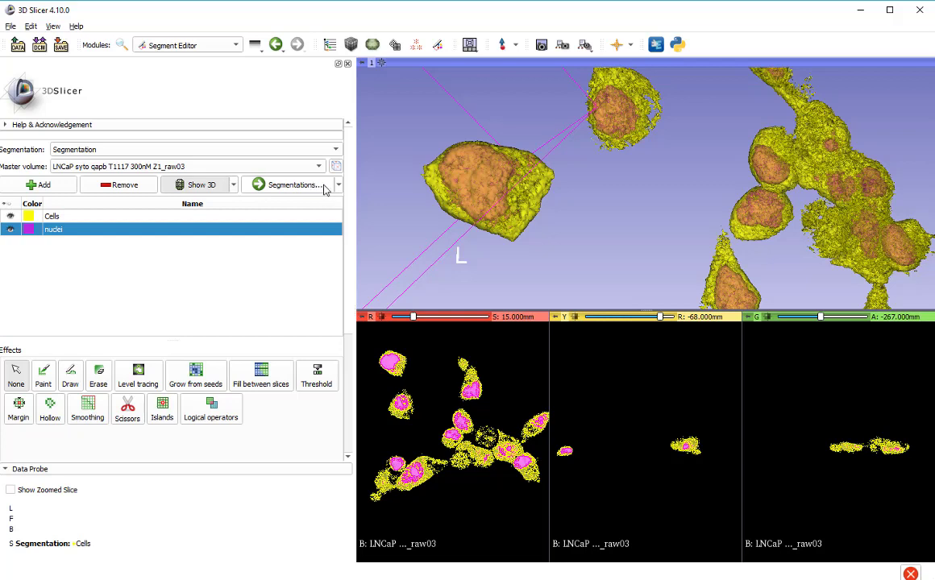
pyautogui.click(211, 216)
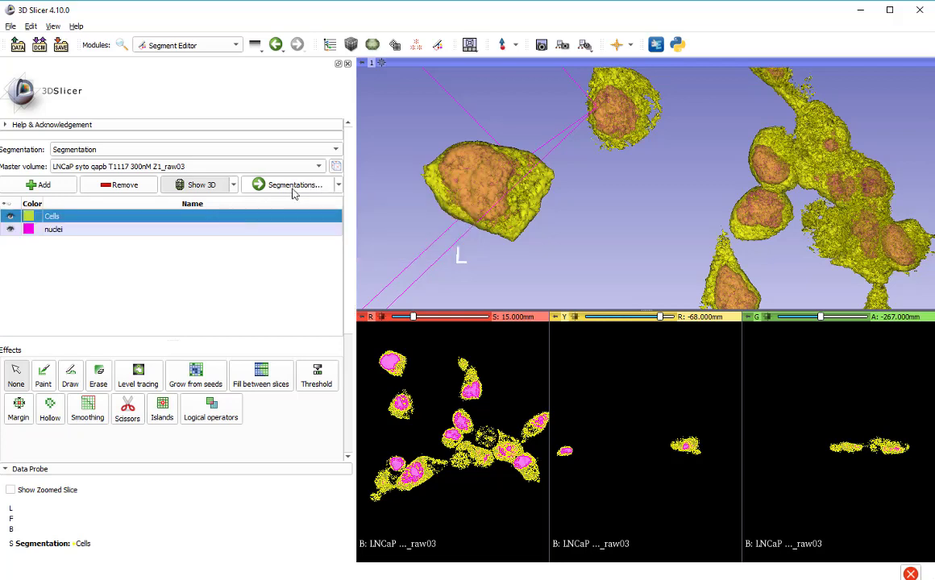
pyautogui.click(339, 186)
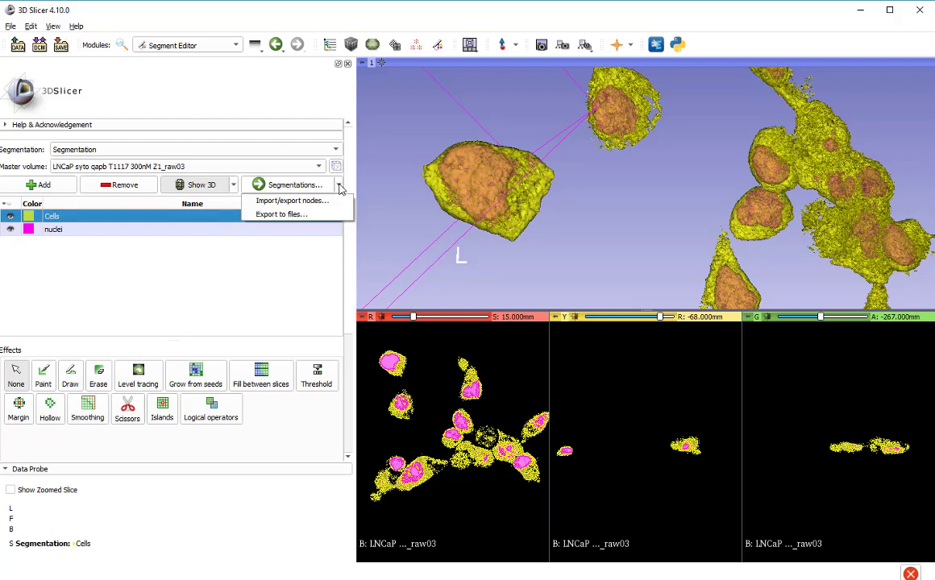
pyautogui.click(284, 216)
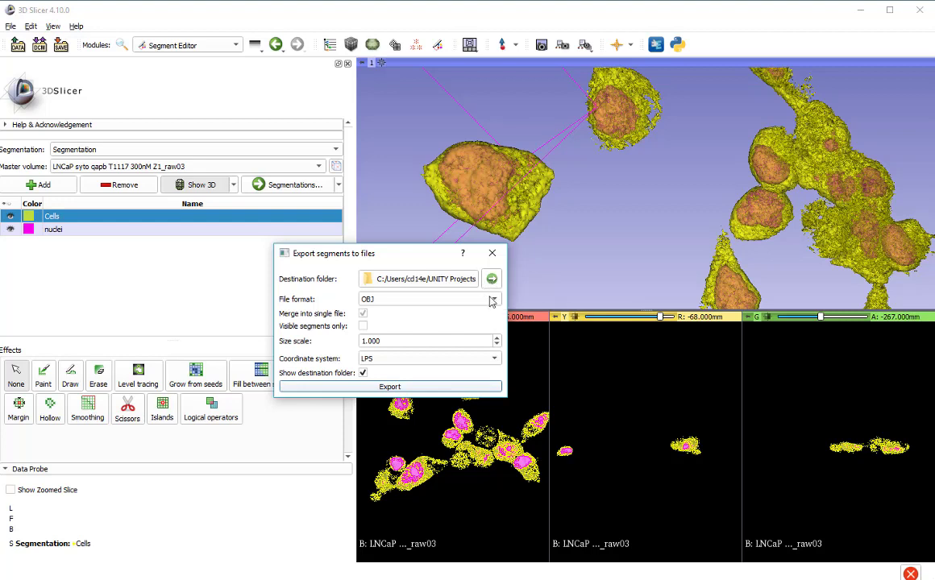
# - Export the segments in OBJ format to the CosCell destination folder
pyautogui.click(495, 300)
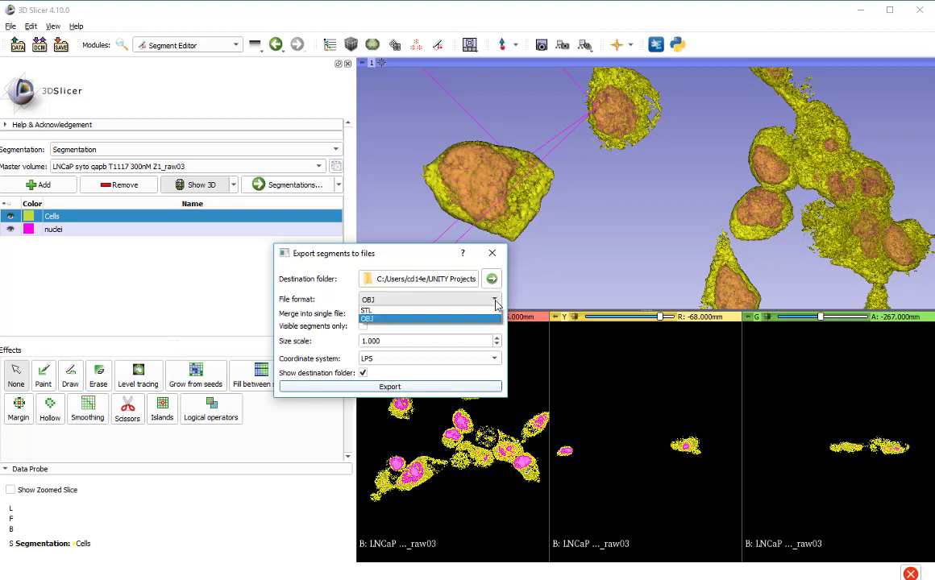
pyautogui.click(387, 320)
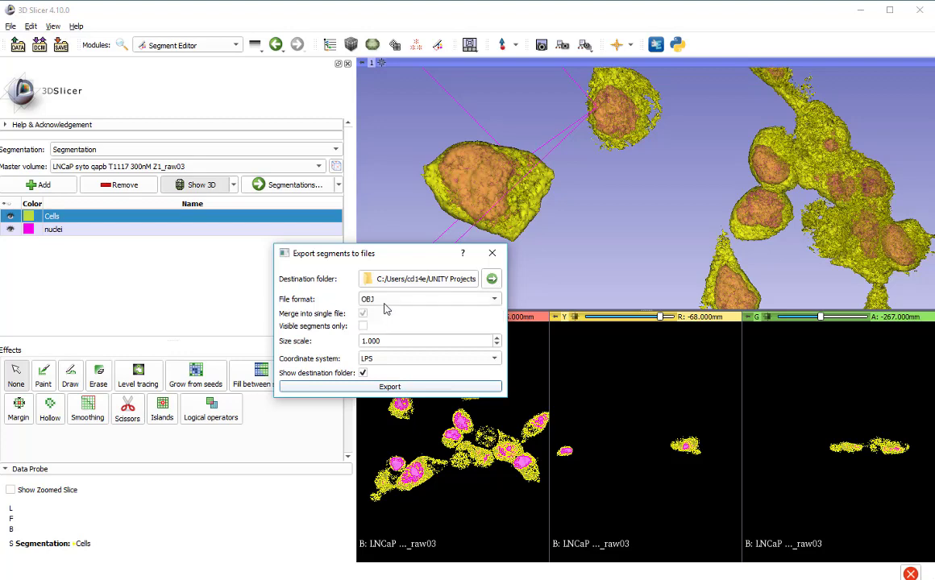
pyautogui.click(420, 278)
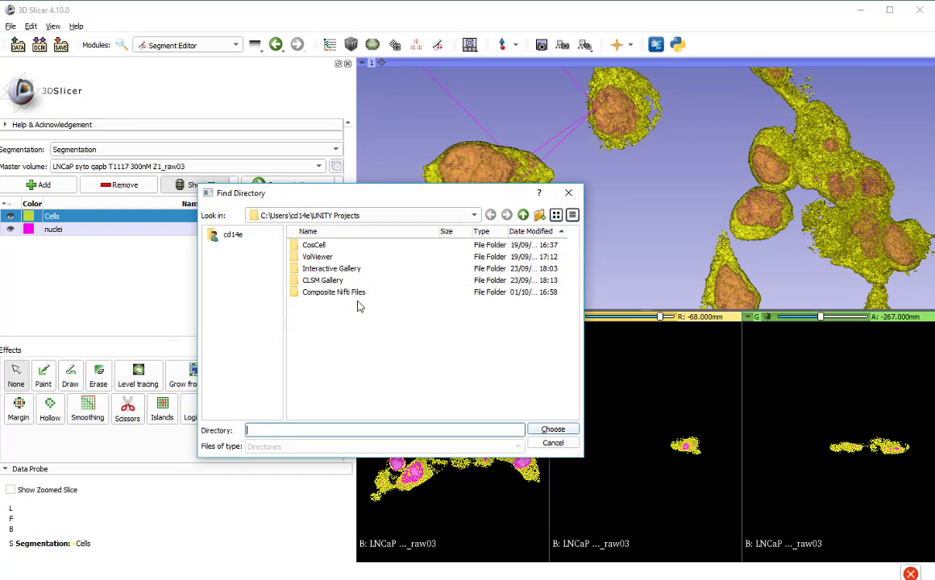
pyautogui.click(325, 247)
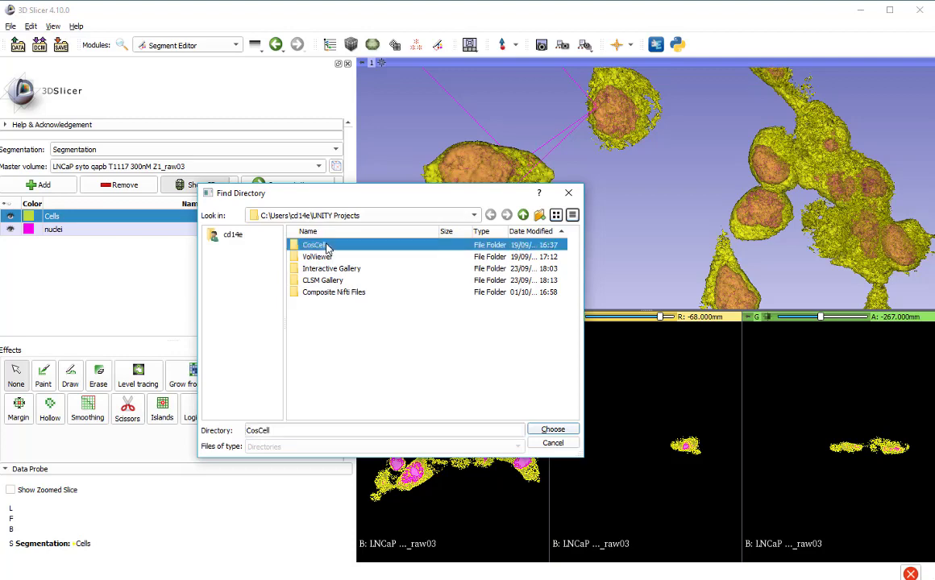
pyautogui.click(553, 431)
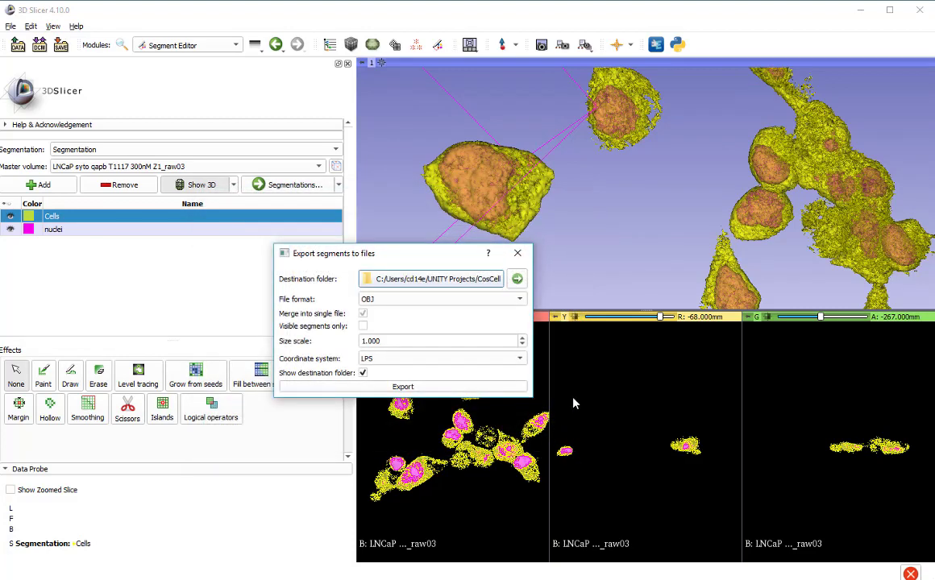
pyautogui.click(402, 387)
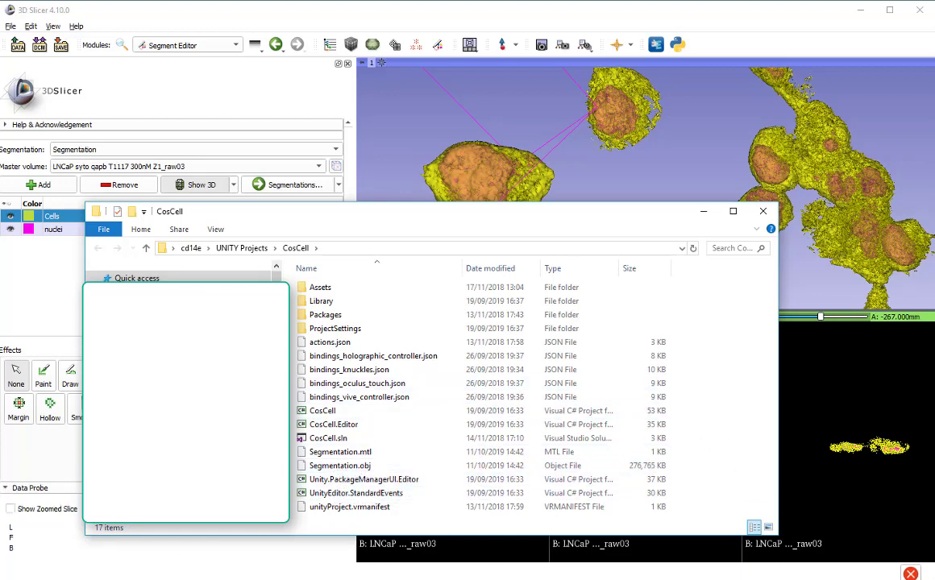
# - Confirm Segmentation.obj and Segmentation.mtl now appear in the CosCell folder
pyautogui.click(910, 574)
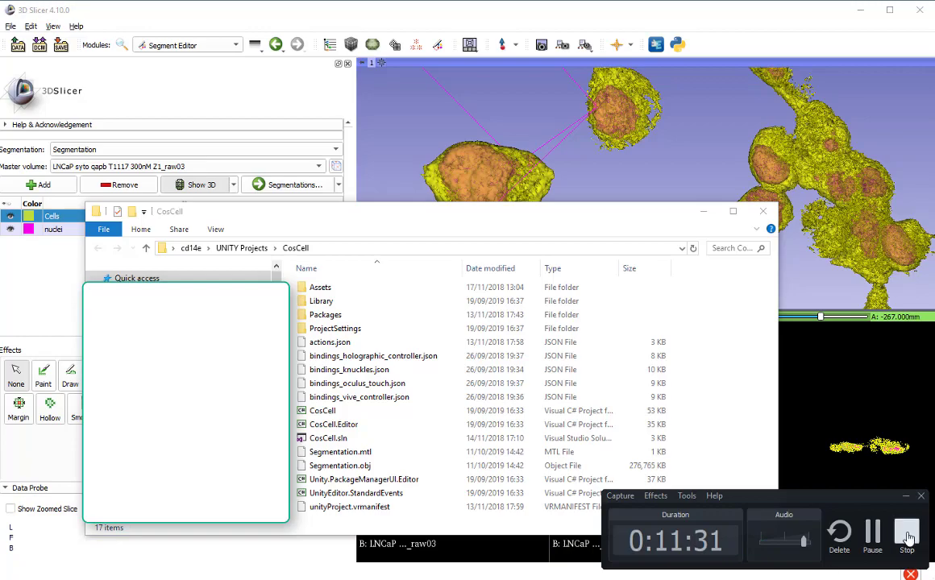